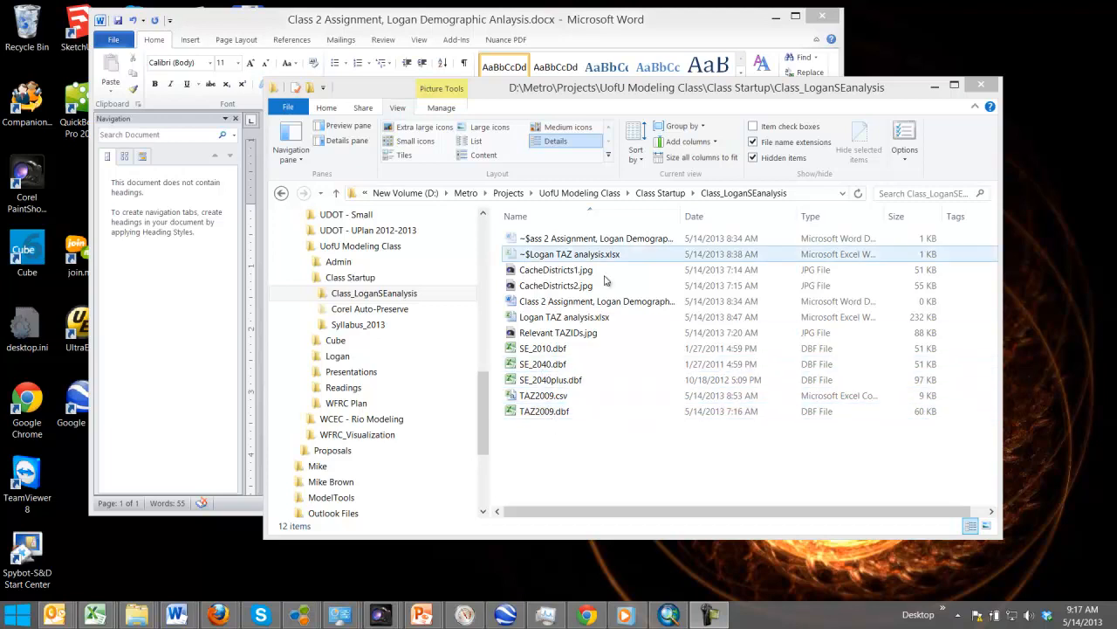
Step: Open TAZ2009.csv from the Class_LoganSEanalysis folder in Excel
{"action": "left_click_drag", "start_coordinate": [624, 93], "coordinate": [594, 100]}
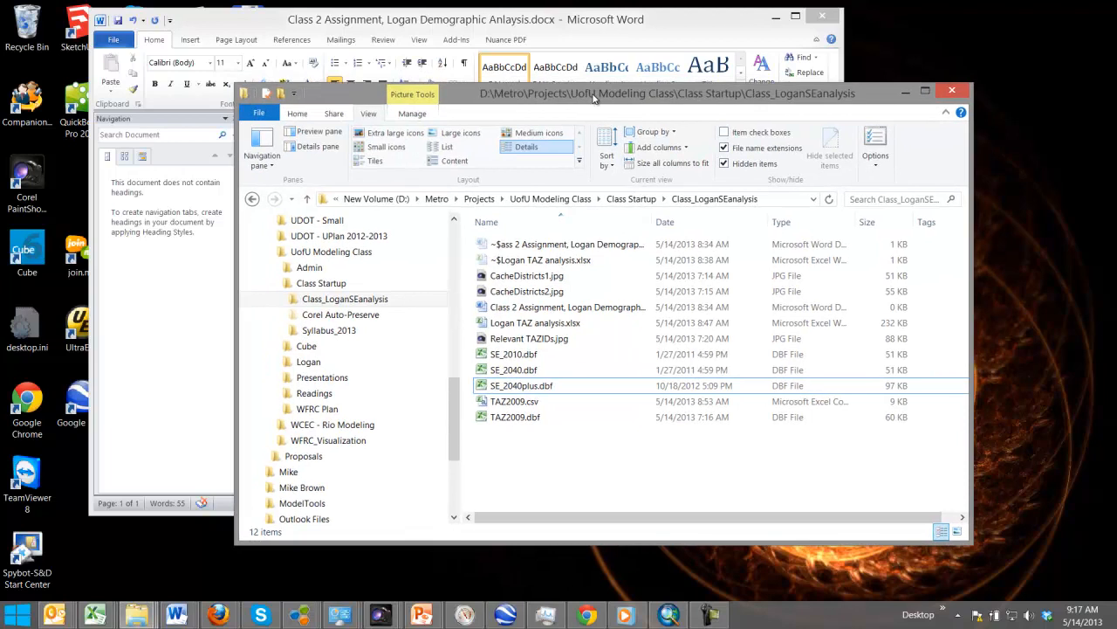
{"action": "double_click", "coordinate": [515, 403]}
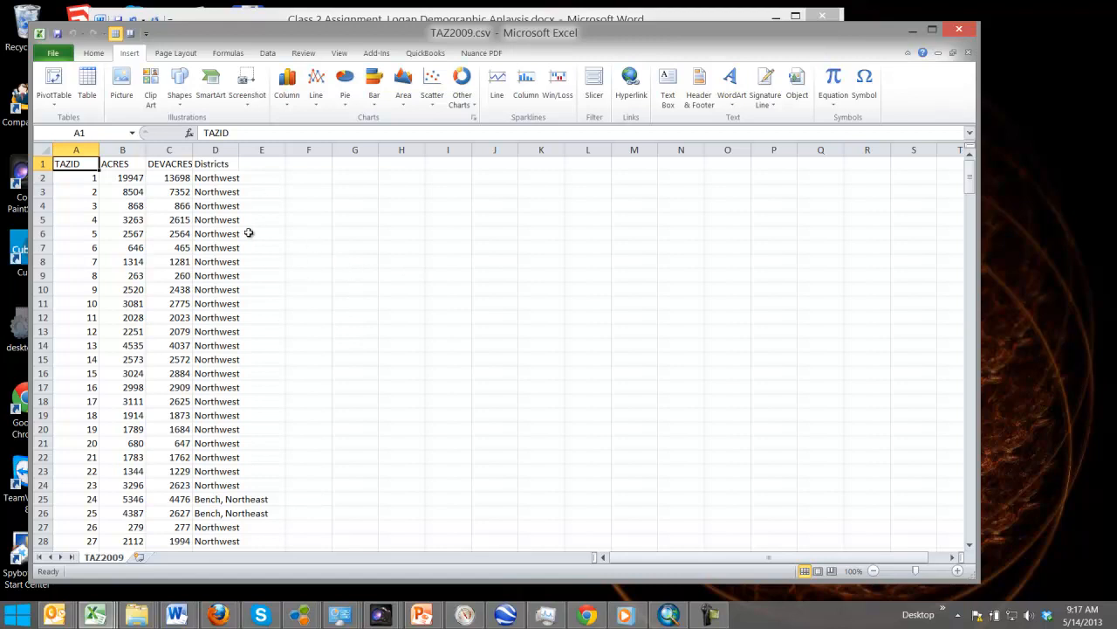
{"action": "left_click", "coordinate": [281, 275]}
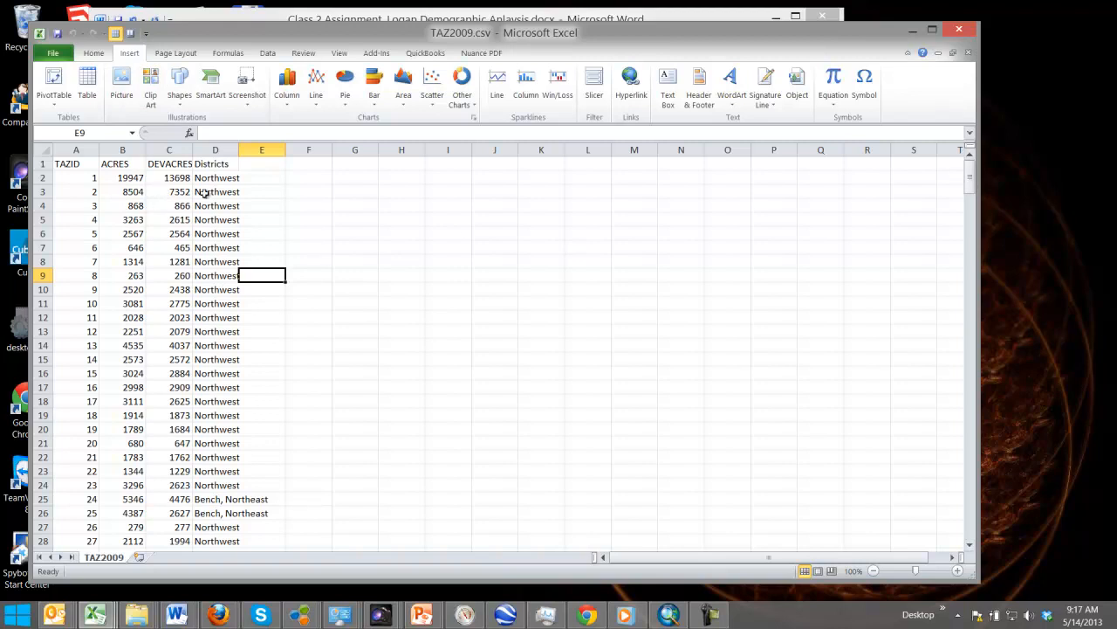
Step: Add the Data Tab commands Group and Ungroup to the Quick Access Toolbar for all documents
{"action": "left_click", "coordinate": [146, 35]}
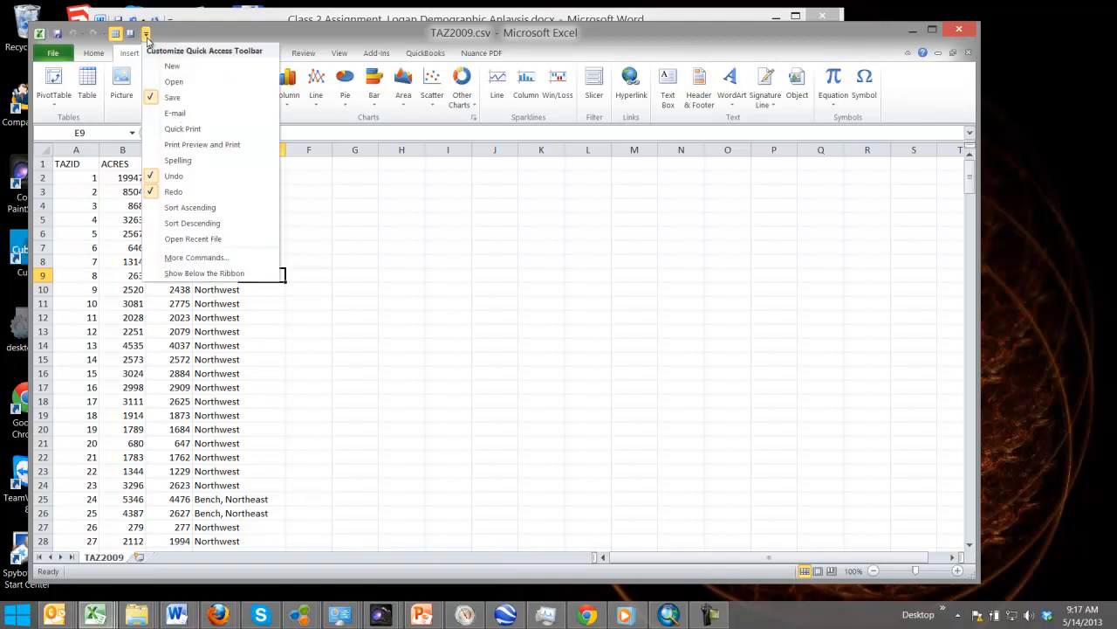
{"action": "left_click", "coordinate": [192, 259]}
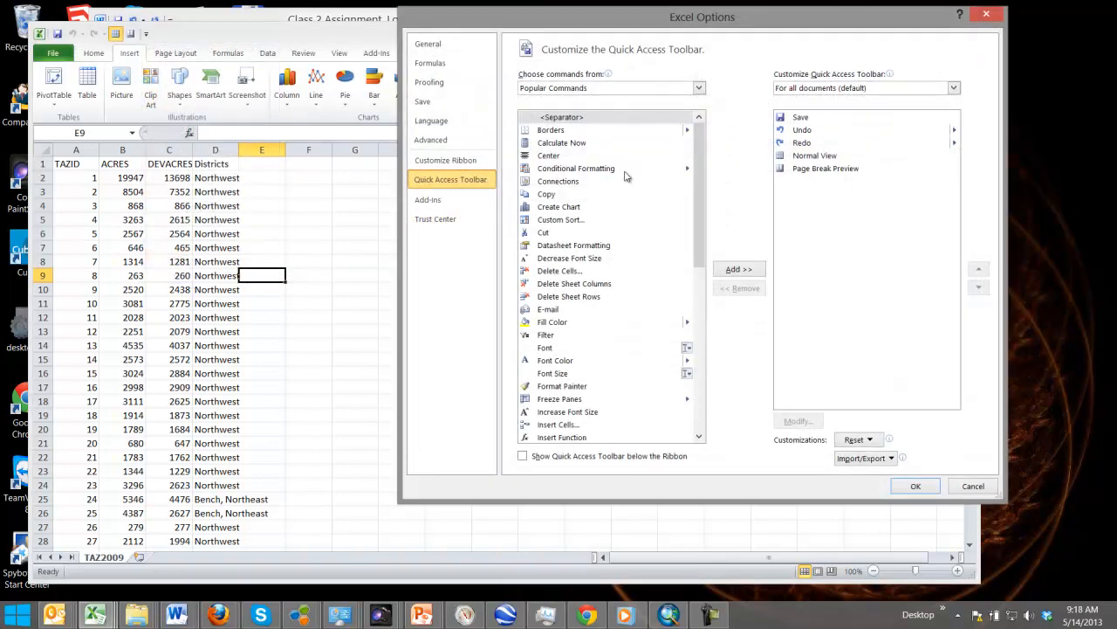
{"action": "left_click", "coordinate": [699, 89]}
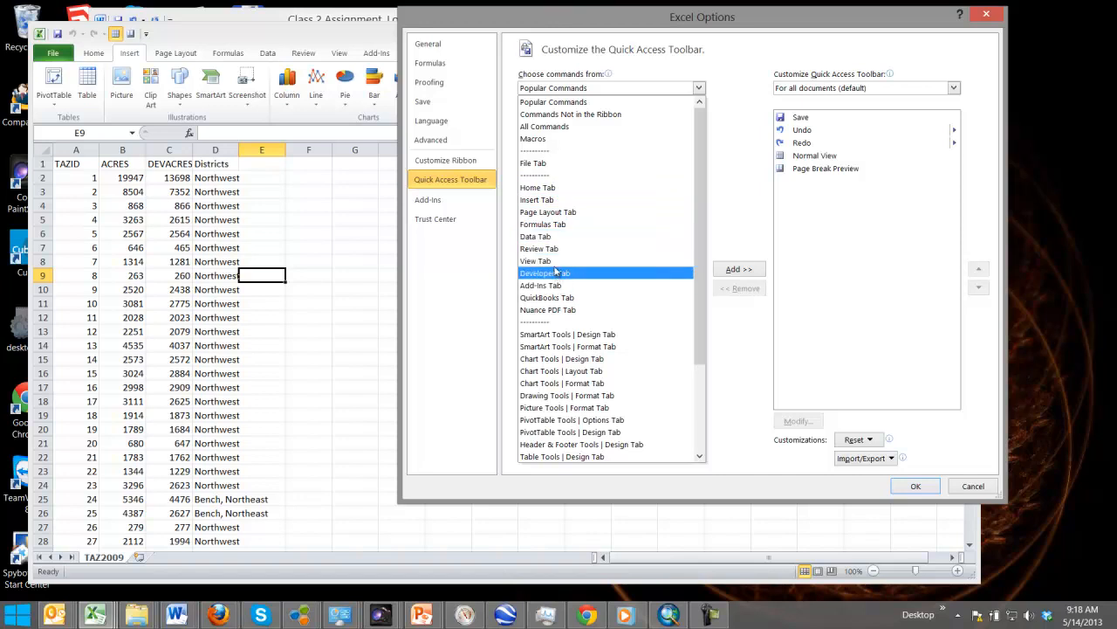
{"action": "left_click", "coordinate": [548, 237]}
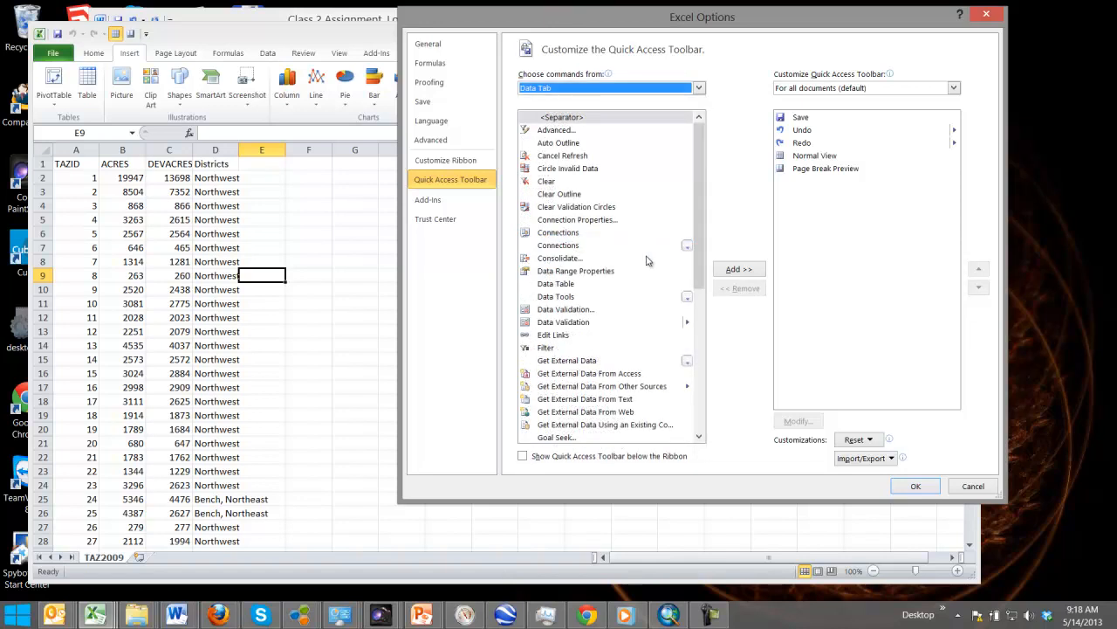
{"action": "left_click_drag", "start_coordinate": [695, 241], "coordinate": [695, 404]}
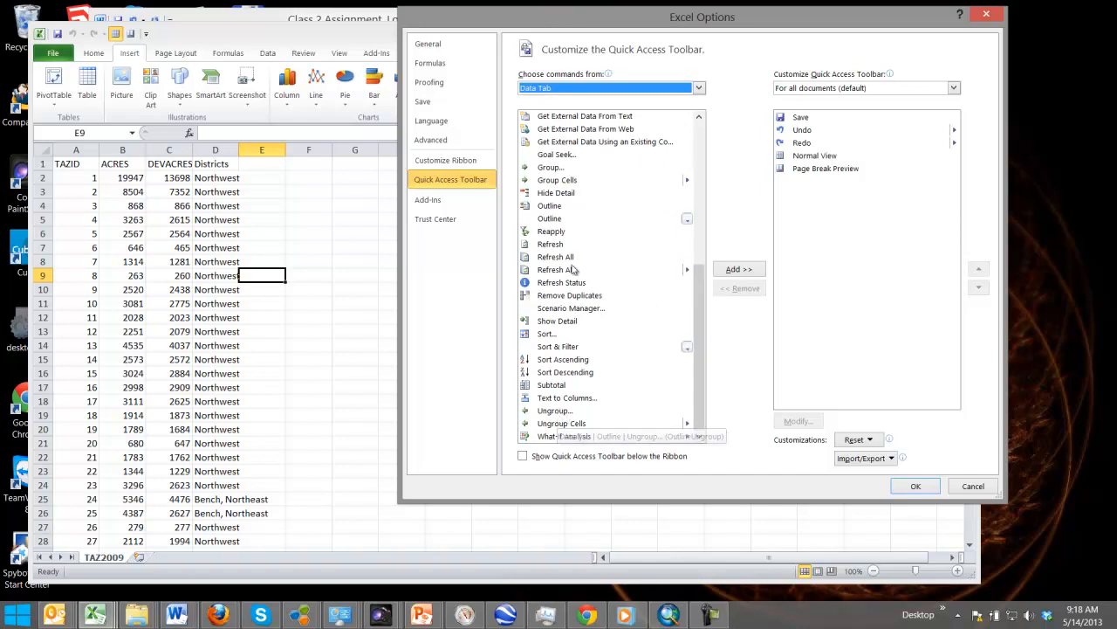
{"action": "left_click", "coordinate": [550, 167]}
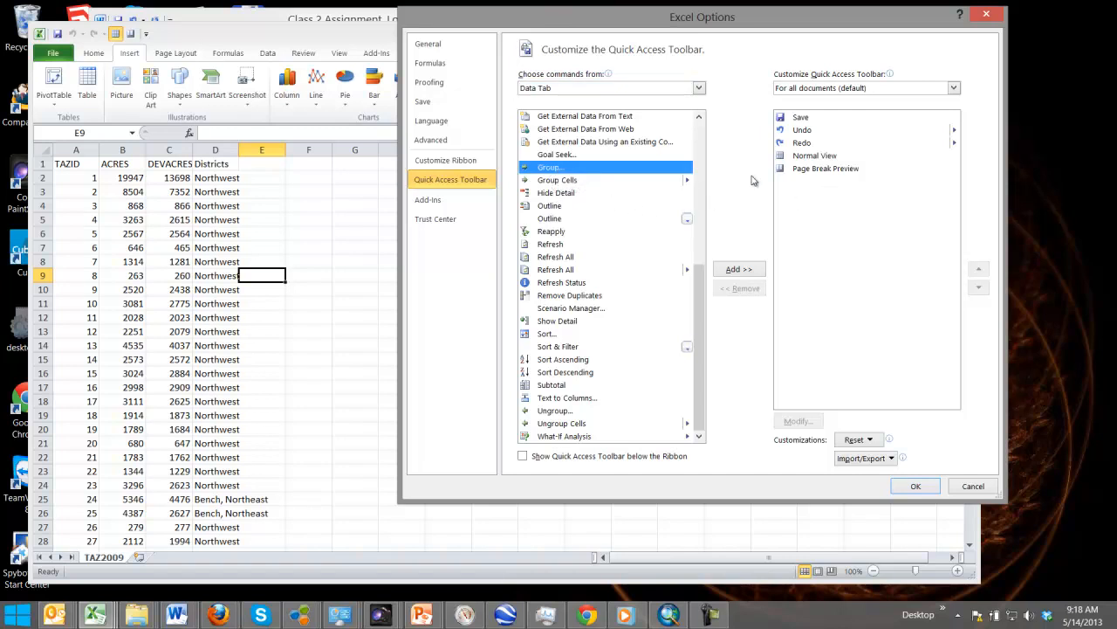
{"action": "left_click", "coordinate": [737, 270]}
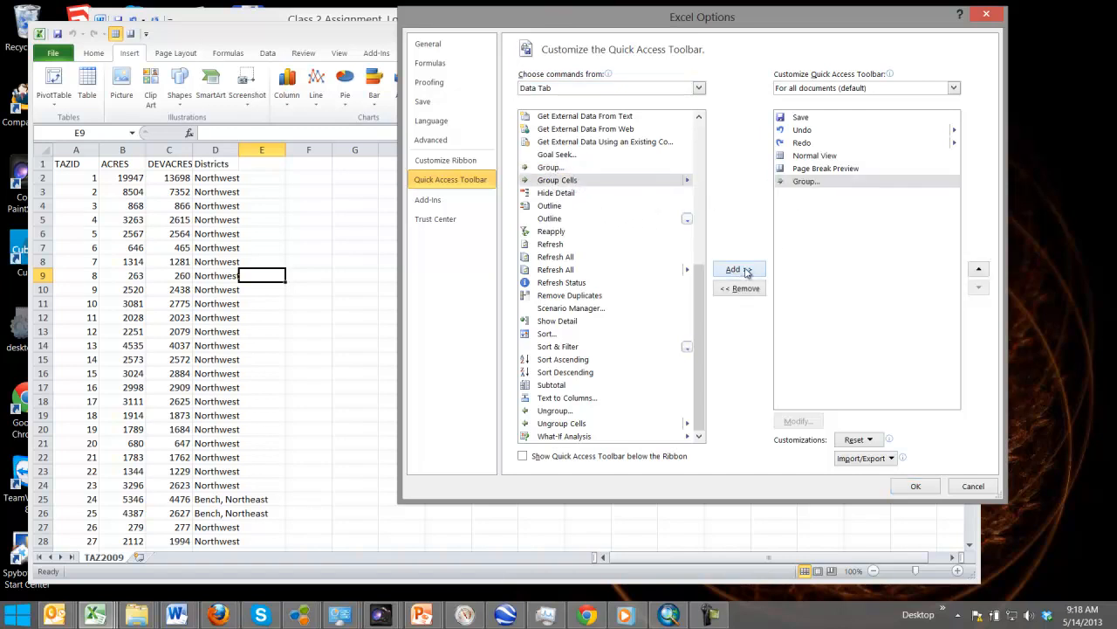
{"action": "left_click", "coordinate": [558, 410]}
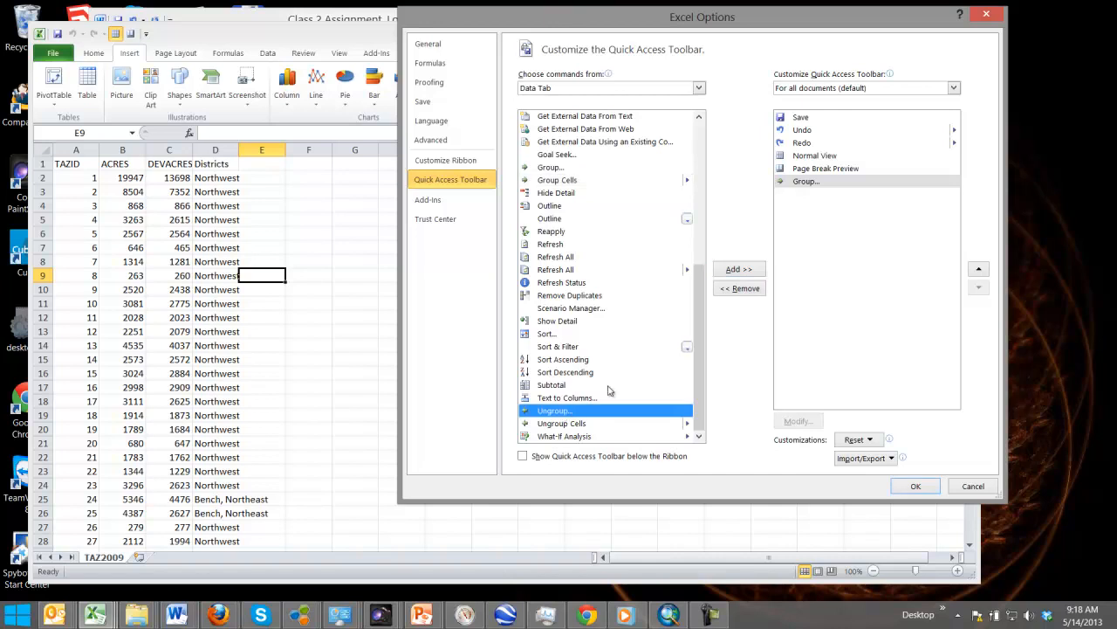
{"action": "left_click", "coordinate": [732, 274]}
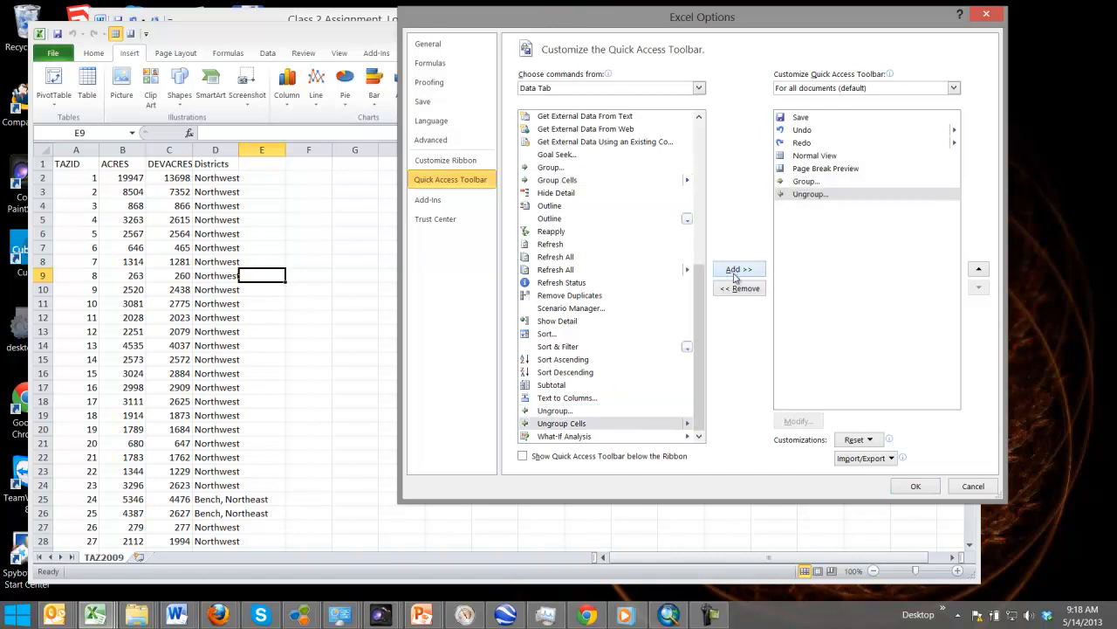
Step: Add Freeze Panes and Insert Picture from File to the Quick Access Toolbar and apply the customization
{"action": "left_click", "coordinate": [698, 87]}
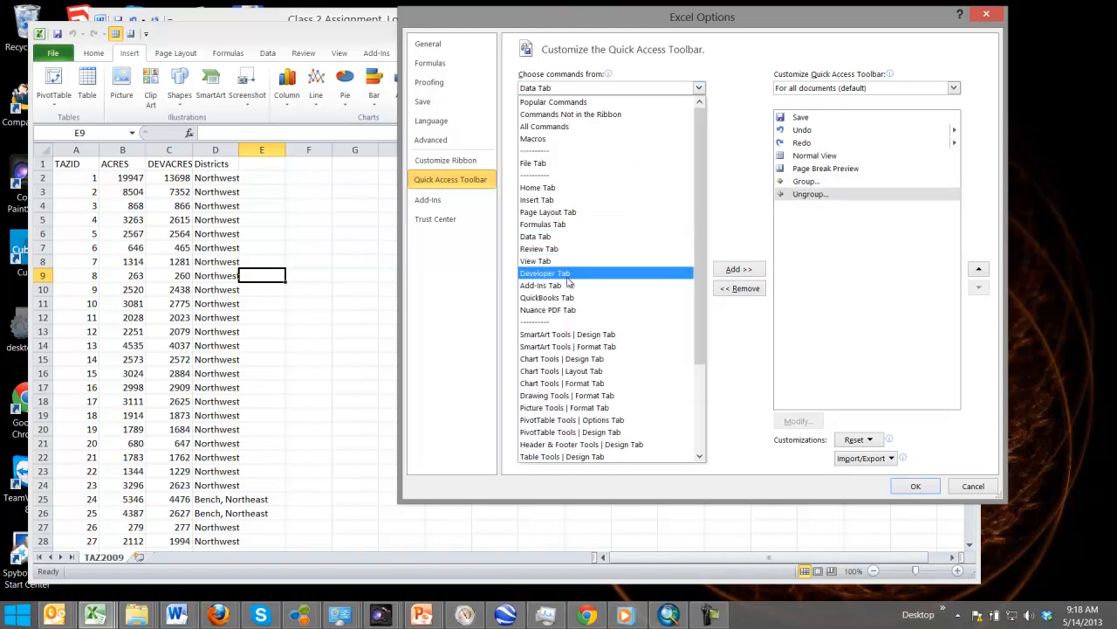
{"action": "left_click", "coordinate": [536, 261]}
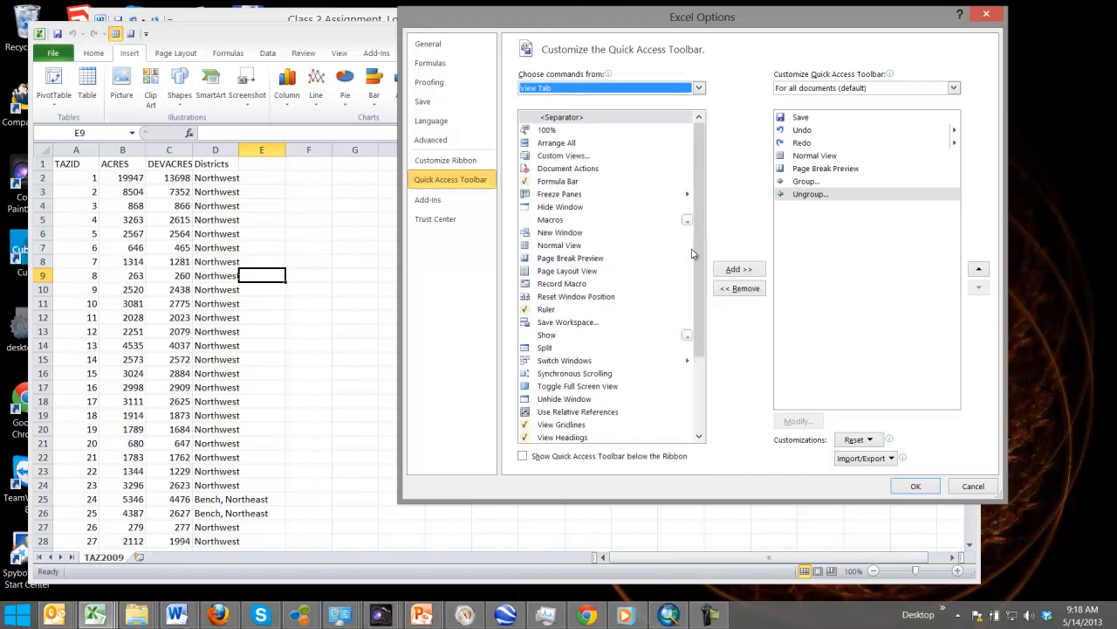
{"action": "left_click", "coordinate": [563, 196]}
{"action": "left_click", "coordinate": [745, 269]}
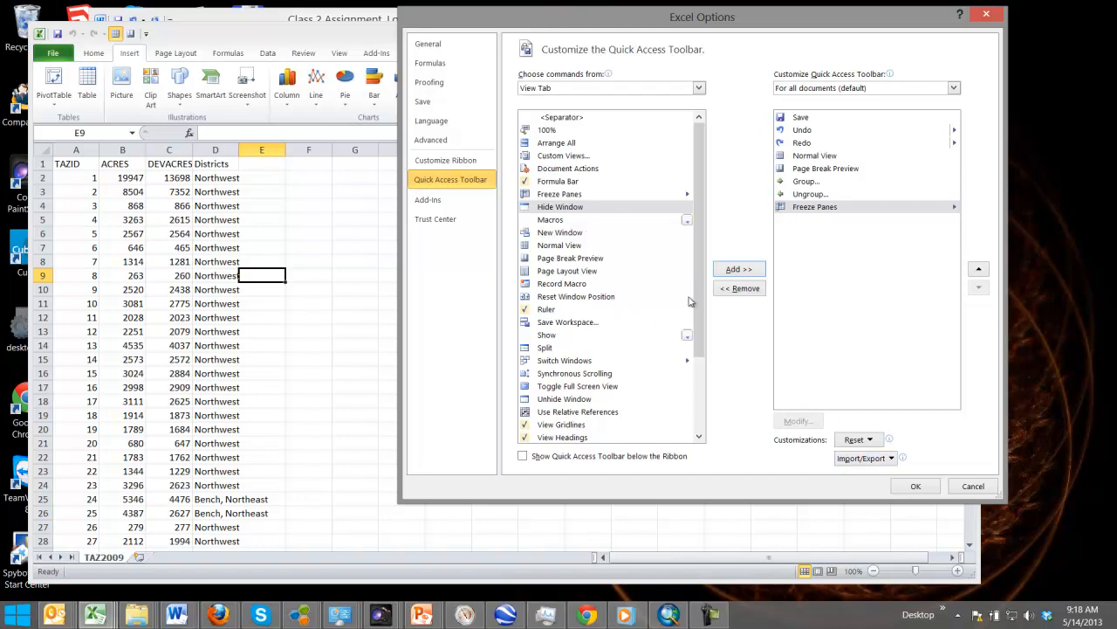
{"action": "left_click", "coordinate": [699, 90]}
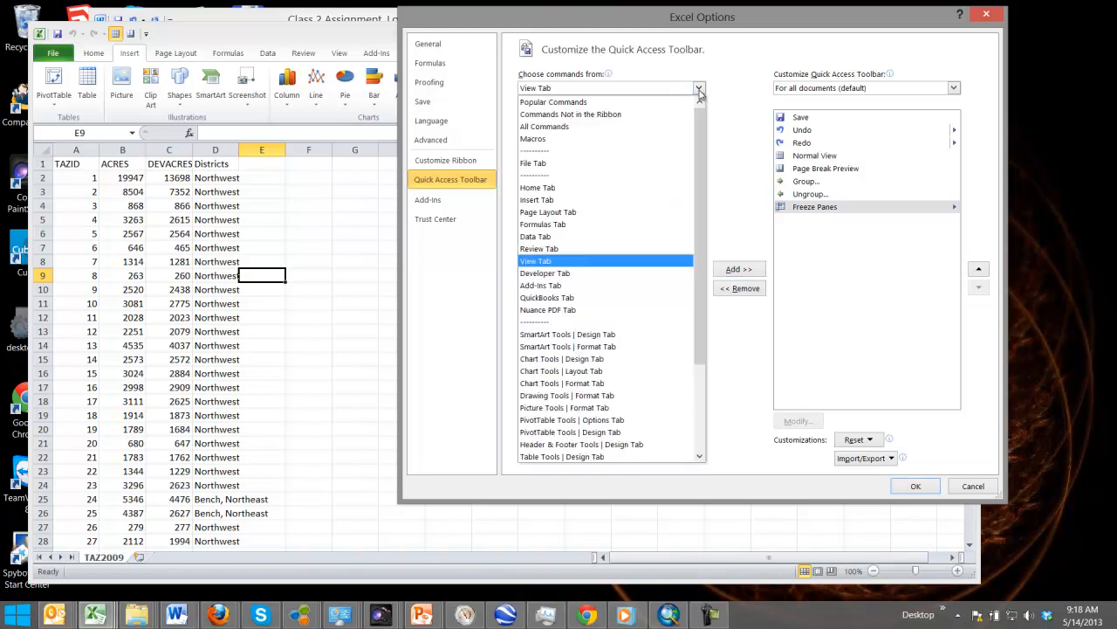
{"action": "left_click", "coordinate": [534, 201]}
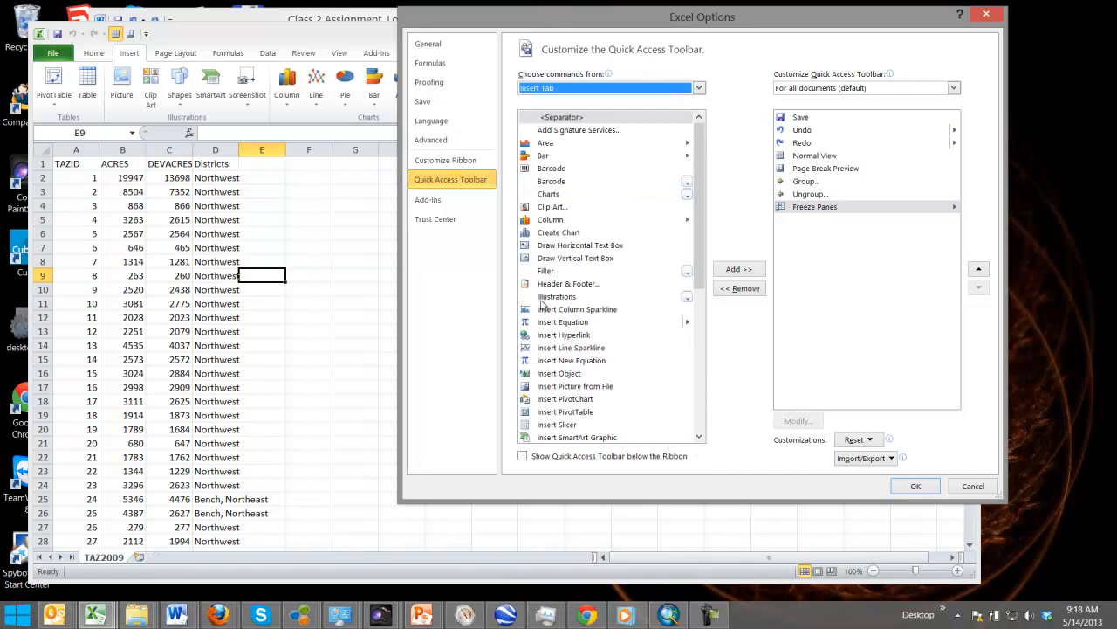
{"action": "left_click", "coordinate": [567, 389]}
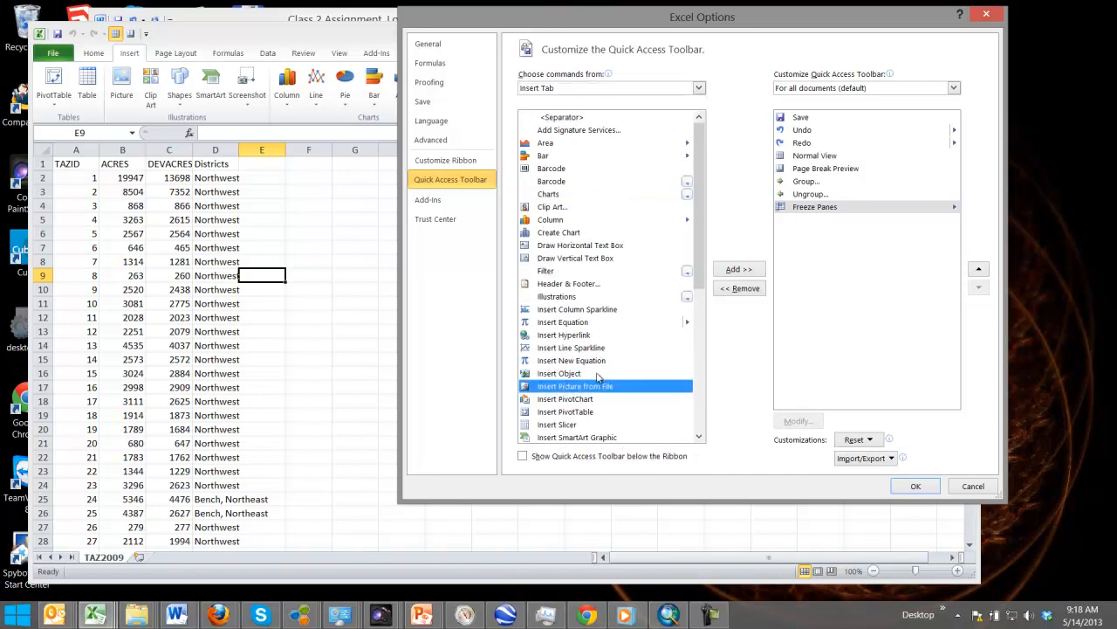
{"action": "left_click", "coordinate": [728, 271]}
{"action": "left_click", "coordinate": [916, 486]}
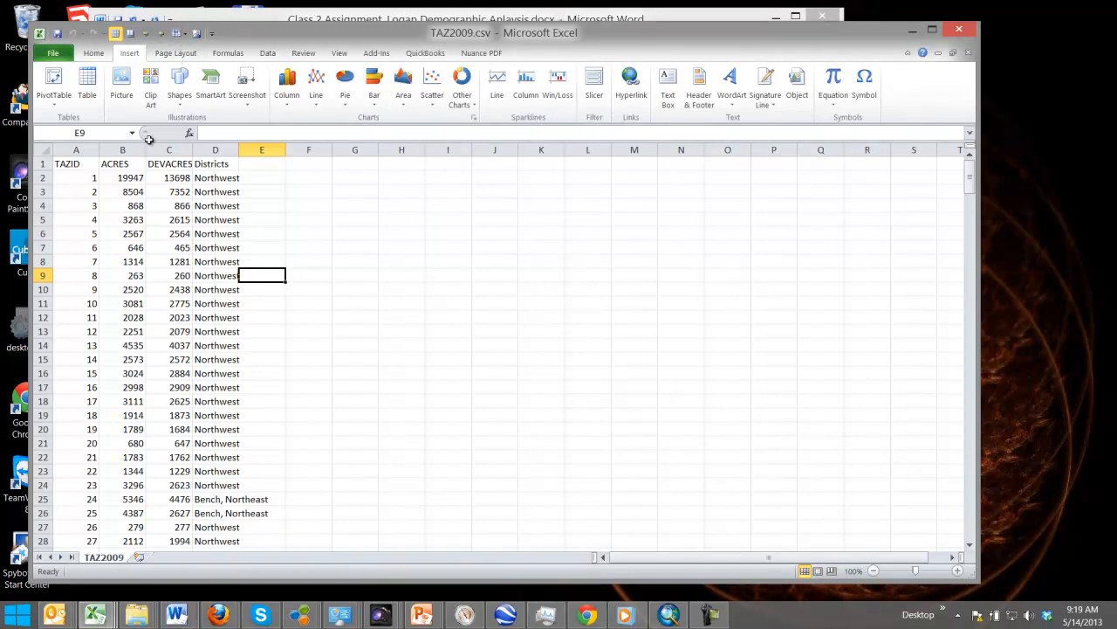
Step: Freeze the header row and the TAZID column by freezing panes at cell B2
{"action": "left_click", "coordinate": [93, 180]}
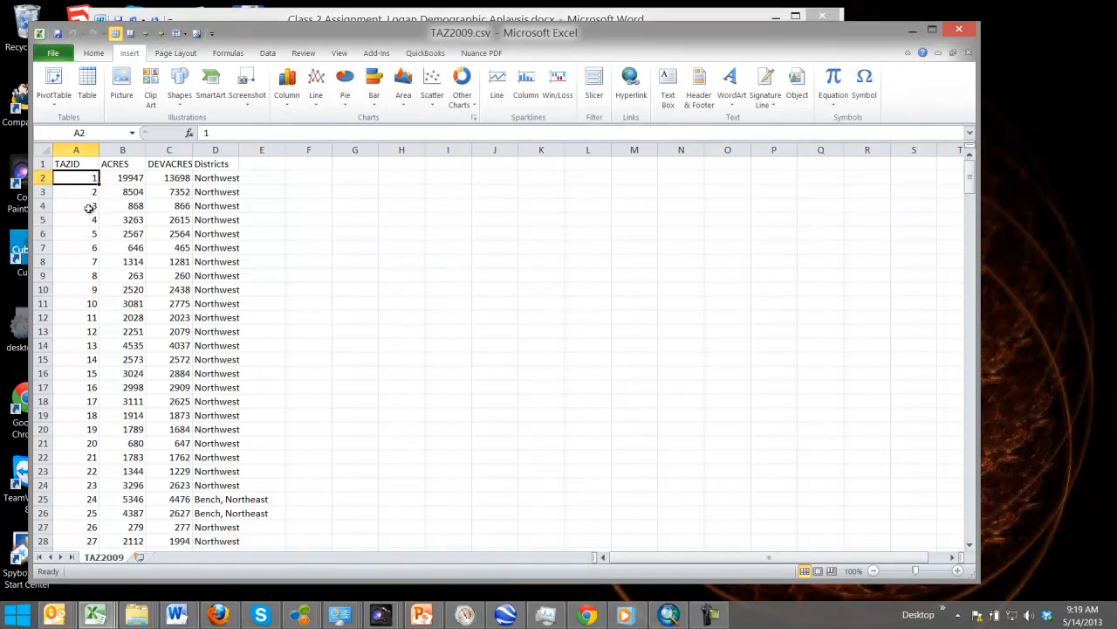
{"action": "left_click", "coordinate": [125, 180]}
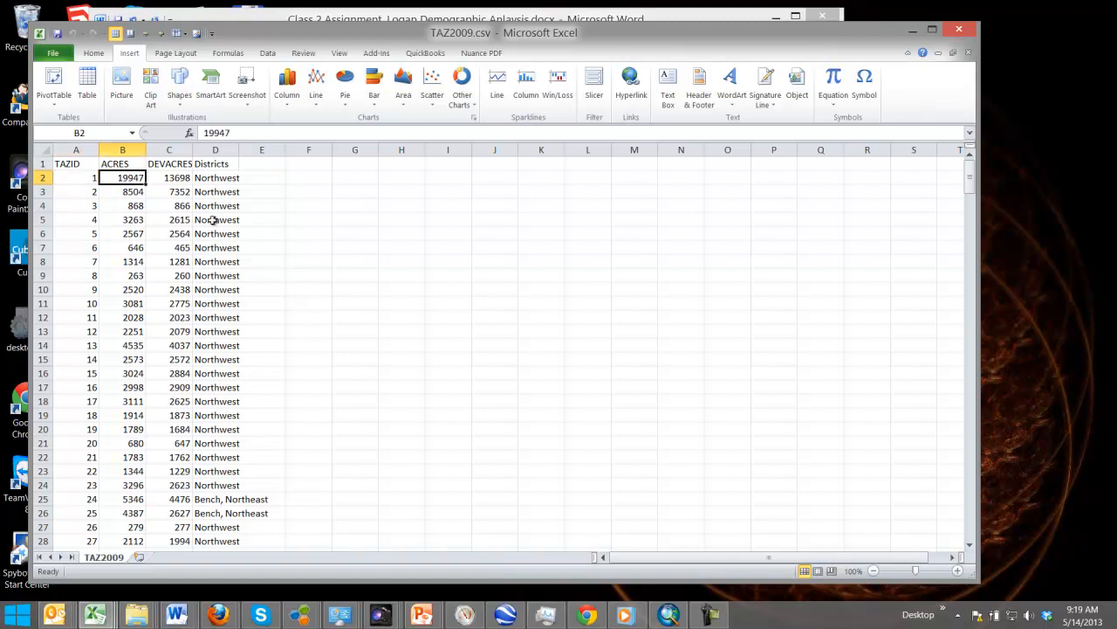
{"action": "left_click", "coordinate": [185, 34]}
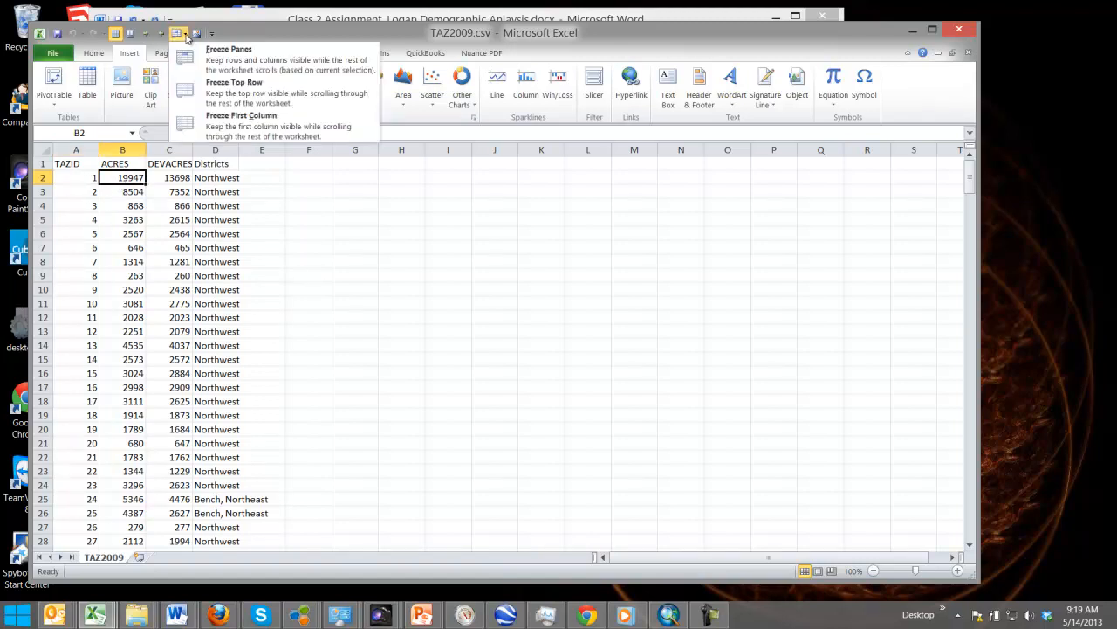
{"action": "left_click", "coordinate": [218, 58]}
{"action": "left_click", "coordinate": [190, 204]}
{"action": "left_click_drag", "start_coordinate": [969, 172], "coordinate": [1042, 154]}
{"action": "left_click", "coordinate": [254, 219]}
Step: Insert the pictures CacheDistricts1.jpg, CacheDistricts2.jpg and Relevant TAZIDs.jpg from the Class_LoganSEanalysis folder at cell F3
{"action": "left_click", "coordinate": [321, 192]}
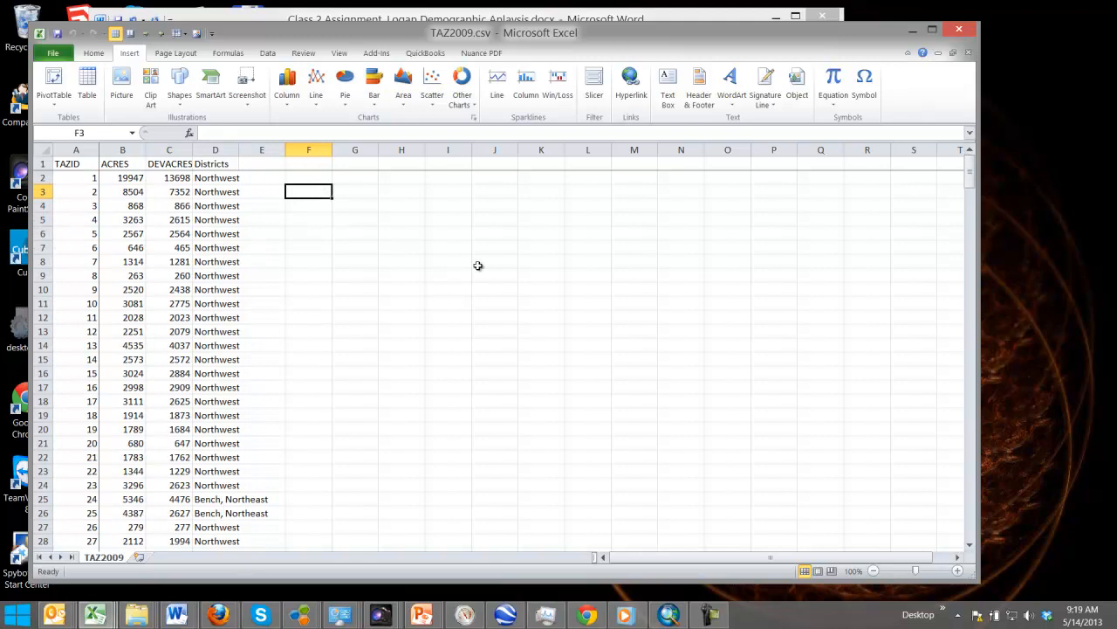
{"action": "left_click", "coordinate": [197, 34]}
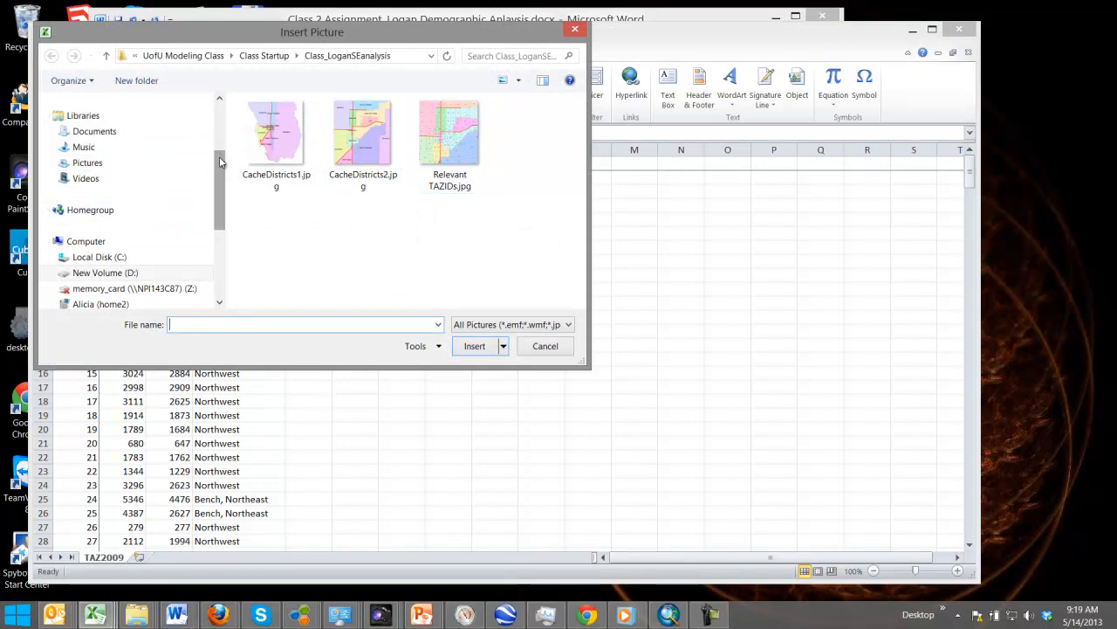
{"action": "left_click_drag", "start_coordinate": [219, 163], "coordinate": [231, 110]}
{"action": "left_click", "coordinate": [108, 188]}
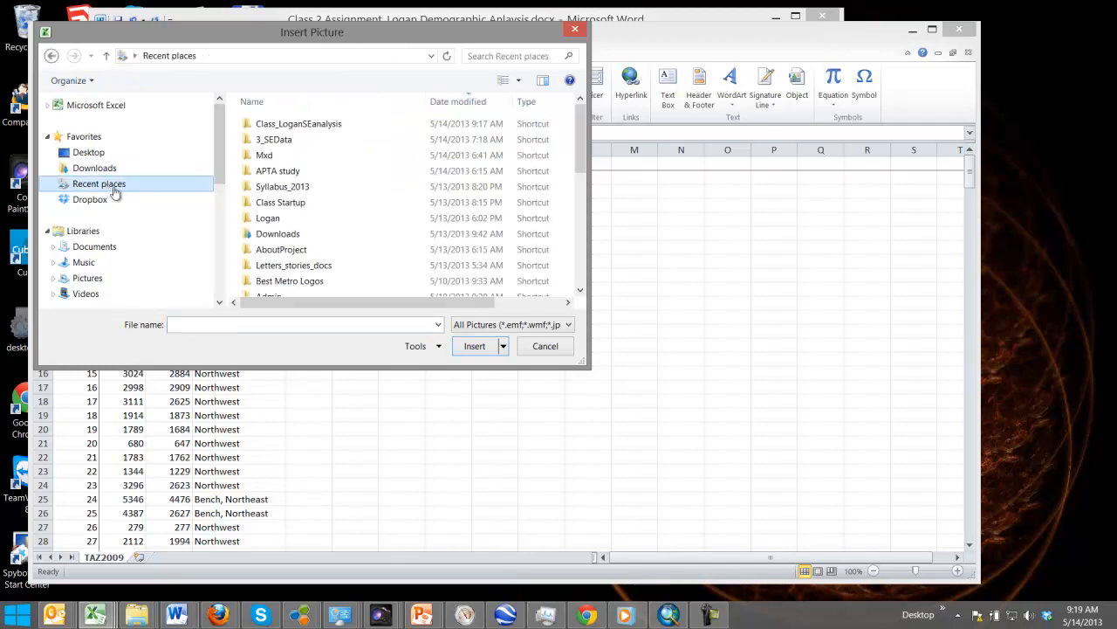
{"action": "double_click", "coordinate": [308, 127]}
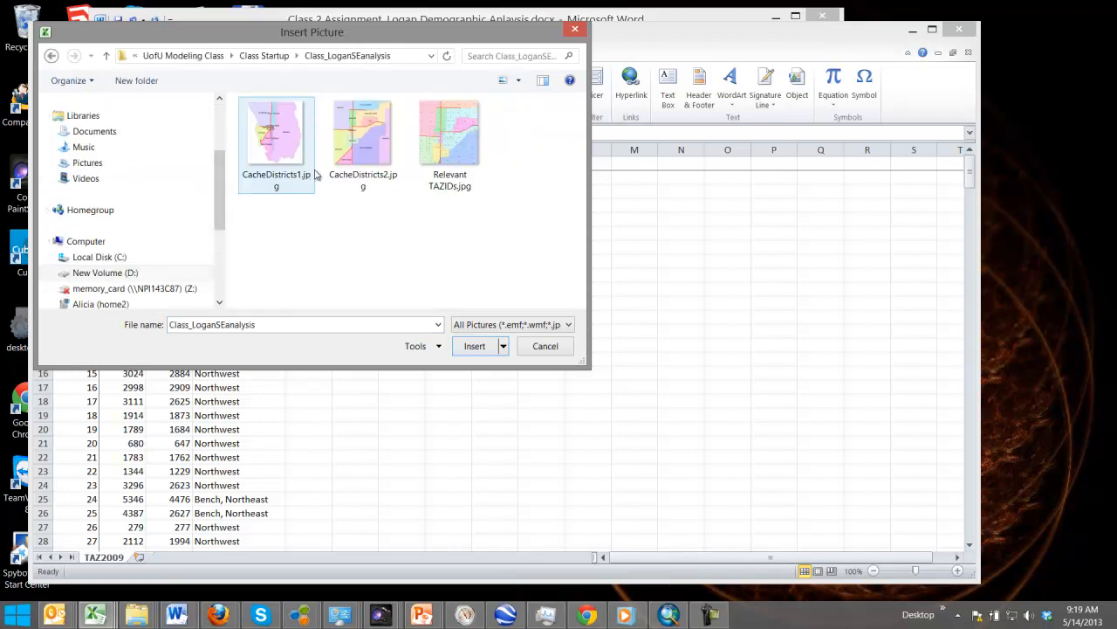
{"action": "left_click", "coordinate": [286, 163]}
{"action": "left_click", "coordinate": [361, 157], "text": "ctrl"}
{"action": "left_click", "coordinate": [440, 155], "text": "ctrl"}
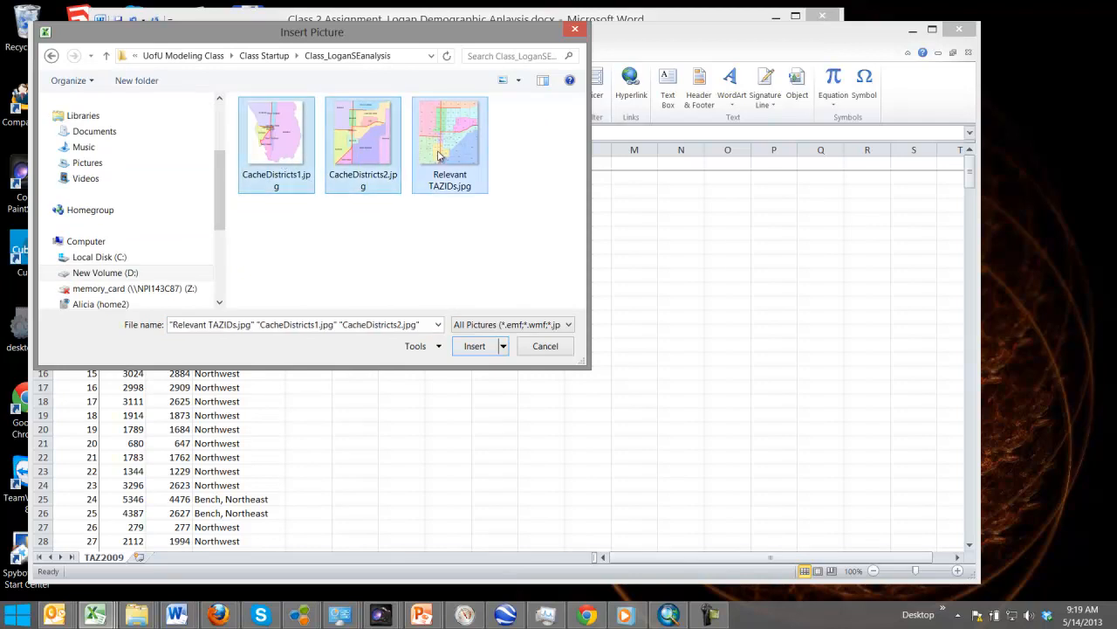
{"action": "left_click", "coordinate": [475, 346]}
{"action": "left_click", "coordinate": [820, 289]}
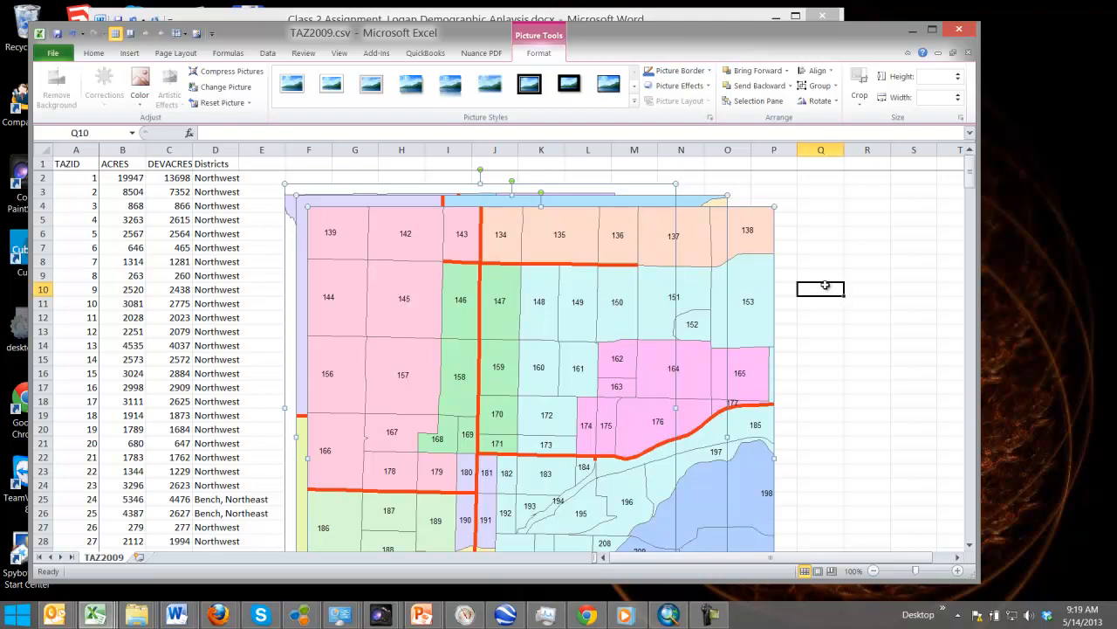
Step: Shrink the TAZ ID map and the close-up Logan districts map and move both to the right of the county districts map
{"action": "left_click_drag", "start_coordinate": [488, 321], "coordinate": [754, 282]}
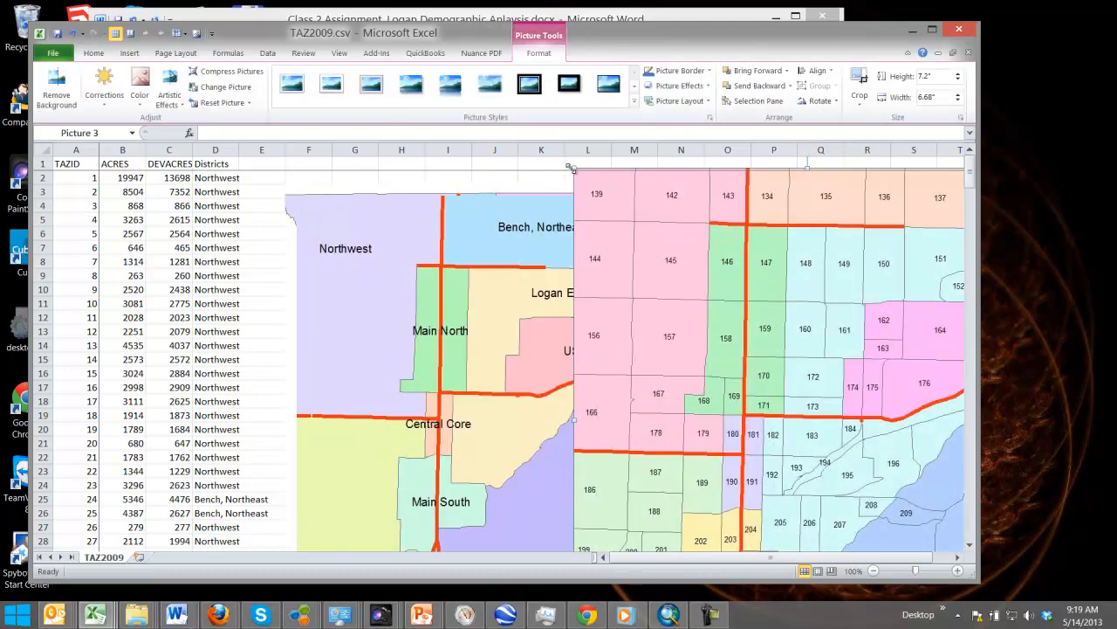
{"action": "left_click_drag", "start_coordinate": [574, 166], "coordinate": [795, 405]}
{"action": "left_click", "coordinate": [705, 218]}
{"action": "left_click_drag", "start_coordinate": [727, 194], "coordinate": [550, 395]}
{"action": "left_click_drag", "start_coordinate": [448, 443], "coordinate": [820, 244]}
Step: Shrink the full county districts map and place it near the top of the sheet, beside the data columns
{"action": "left_click", "coordinate": [472, 415]}
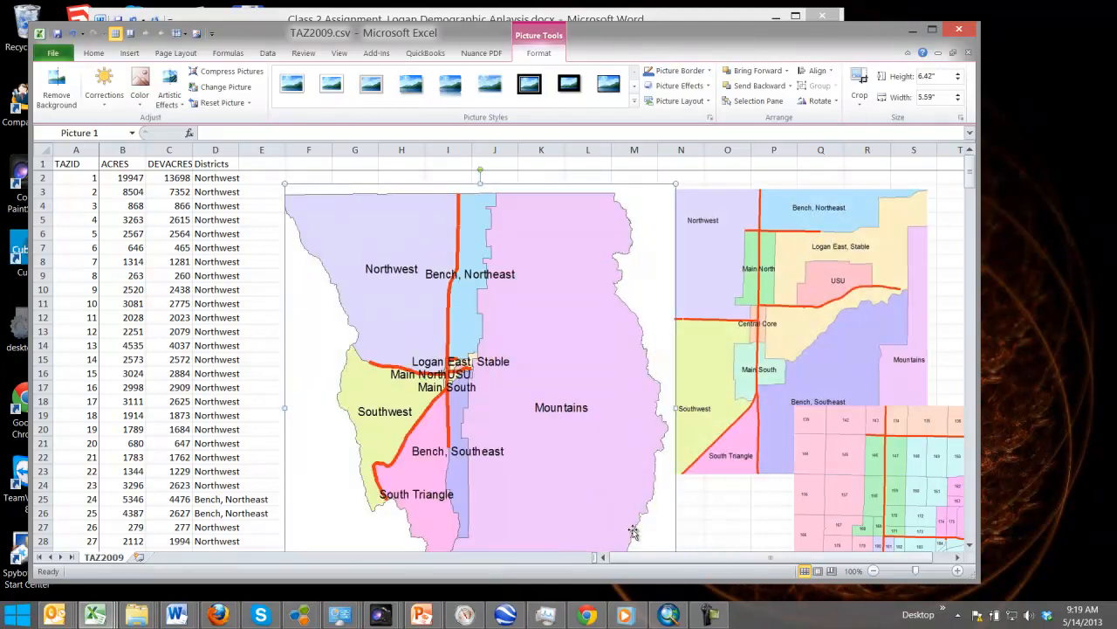
{"action": "left_click_drag", "start_coordinate": [676, 184], "coordinate": [401, 395]}
{"action": "left_click_drag", "start_coordinate": [394, 438], "coordinate": [429, 220]}
Step: Move the close-up districts map next to the county map and place the TAZ ID map below them
{"action": "left_click_drag", "start_coordinate": [754, 277], "coordinate": [646, 259]}
{"action": "left_click_drag", "start_coordinate": [873, 441], "coordinate": [425, 476]}
{"action": "left_click", "coordinate": [662, 497]}
Step: Enlarge the TAZ ID map until its zone numbers are readable and shift it to start around column H
{"action": "scroll", "coordinate": [666, 485], "scroll_direction": "down", "scroll_amount": 6}
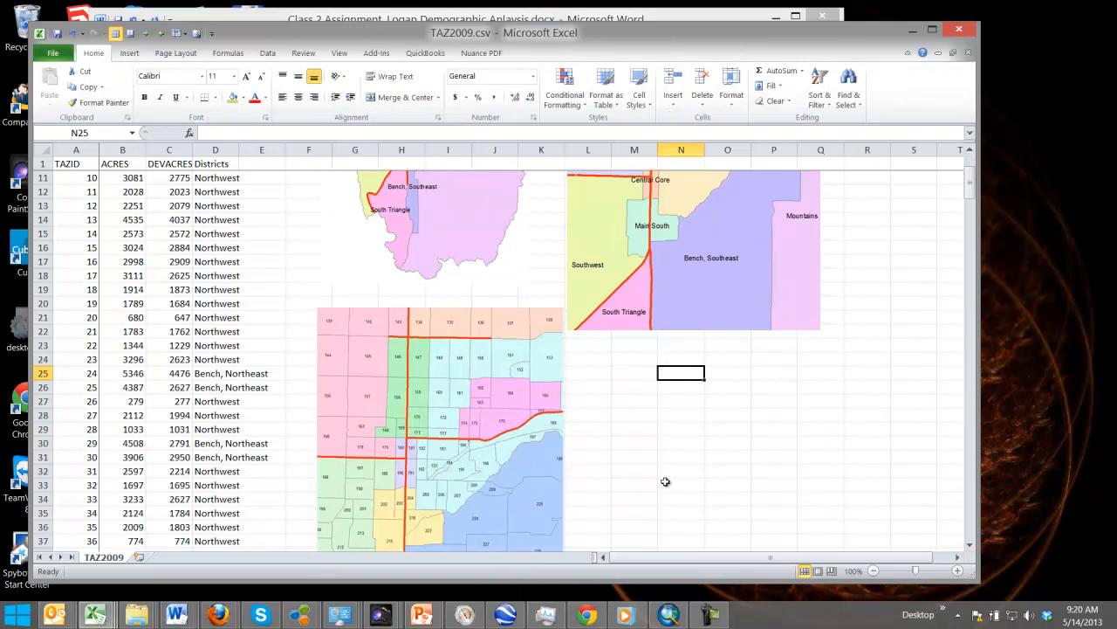
{"action": "left_click", "coordinate": [548, 415]}
{"action": "left_click_drag", "start_coordinate": [563, 445], "coordinate": [691, 449]}
{"action": "left_click", "coordinate": [790, 384]}
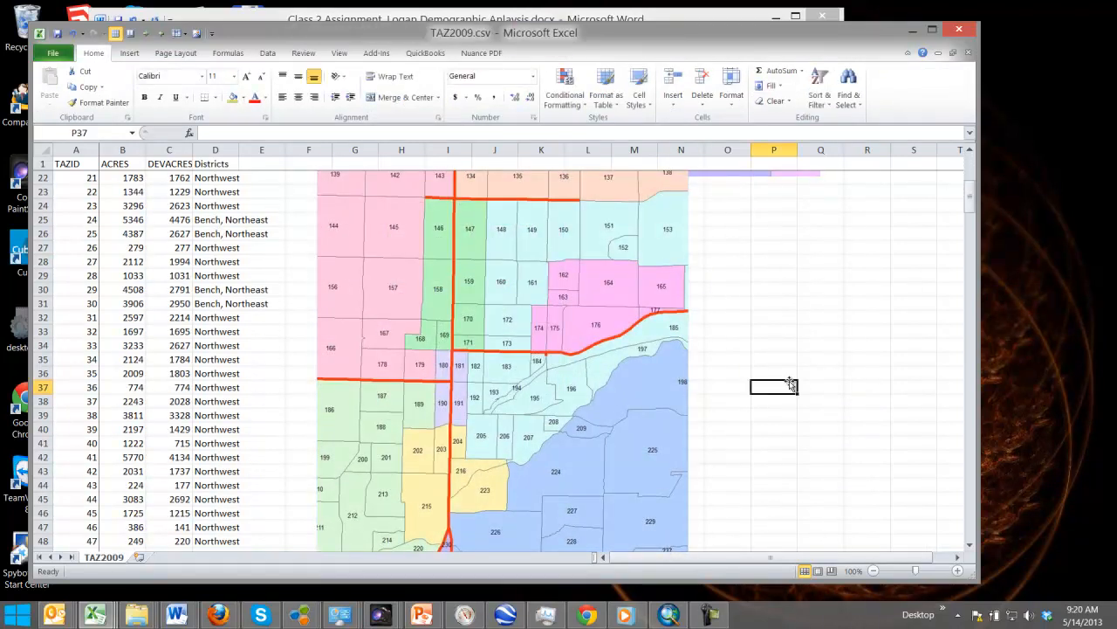
{"action": "left_click_drag", "start_coordinate": [666, 347], "coordinate": [728, 382]}
{"action": "left_click", "coordinate": [792, 288]}
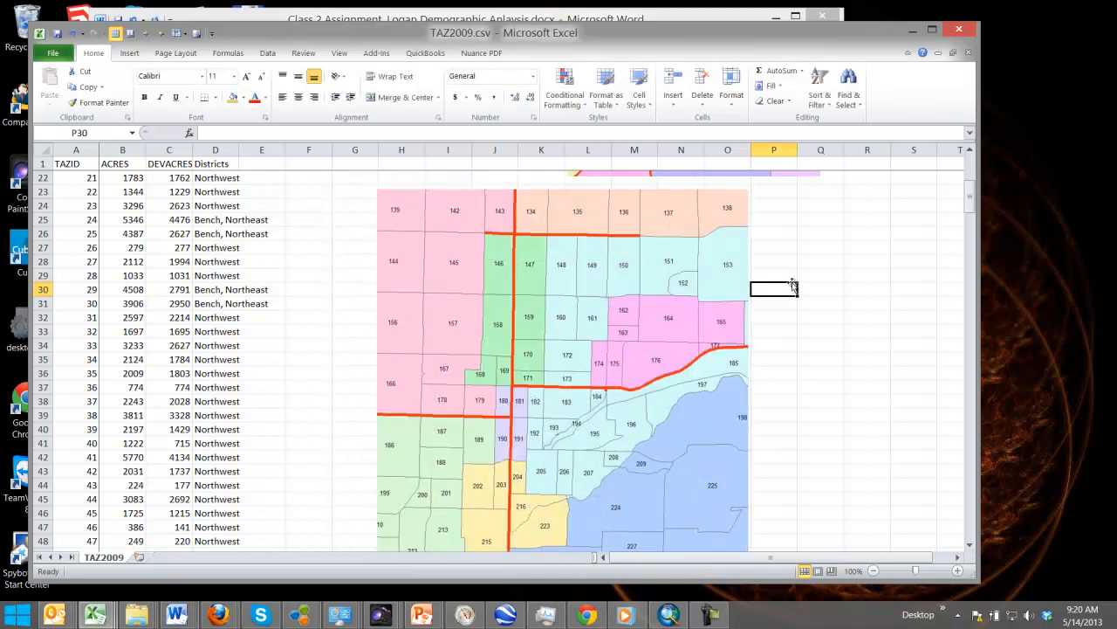
{"action": "scroll", "coordinate": [793, 285], "scroll_direction": "up", "scroll_amount": 7}
{"action": "left_click", "coordinate": [296, 262]}
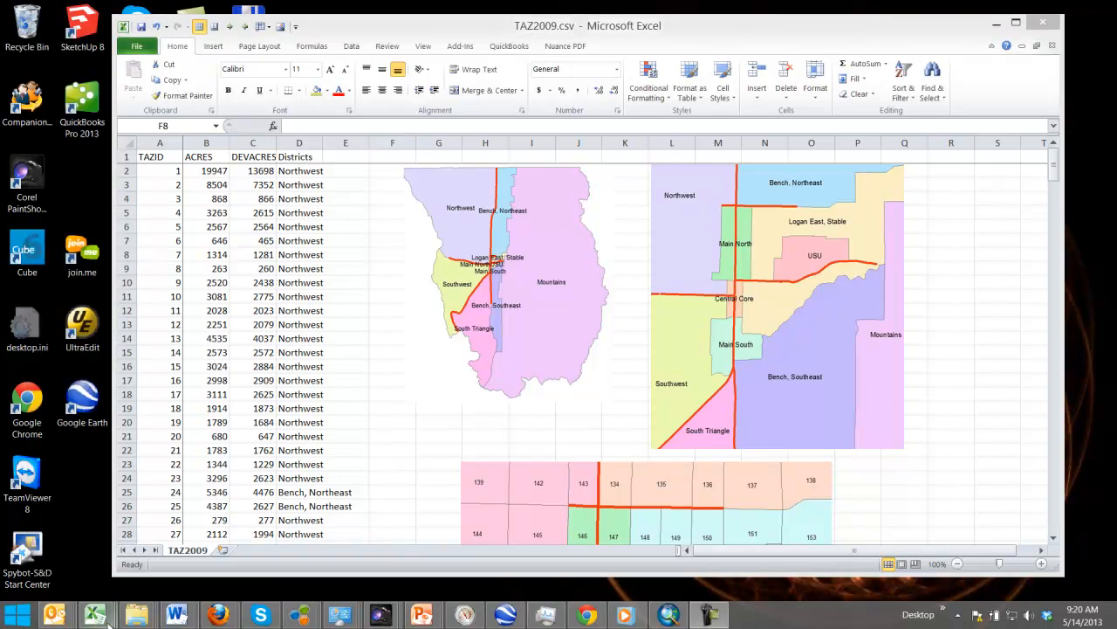
Step: Switch to the Class_LoganSEanalysis folder in File Explorer and open SE_2010.dbf, SE_2040.dbf and SE_2040plus.dbf together
{"action": "mouse_move", "coordinate": [137, 614]}
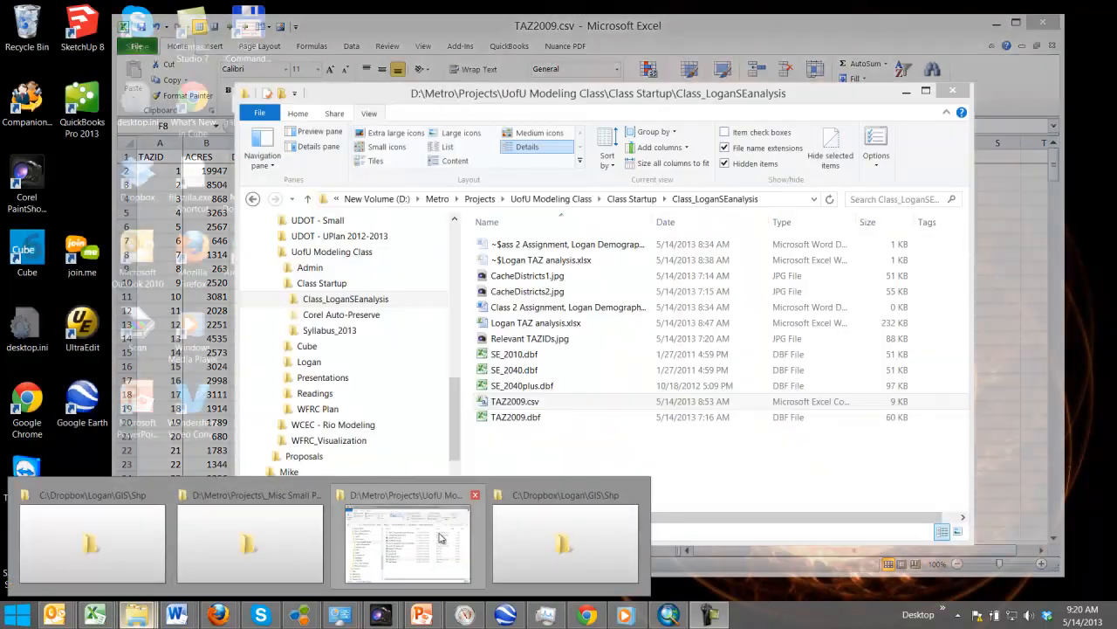
{"action": "left_click", "coordinate": [439, 528]}
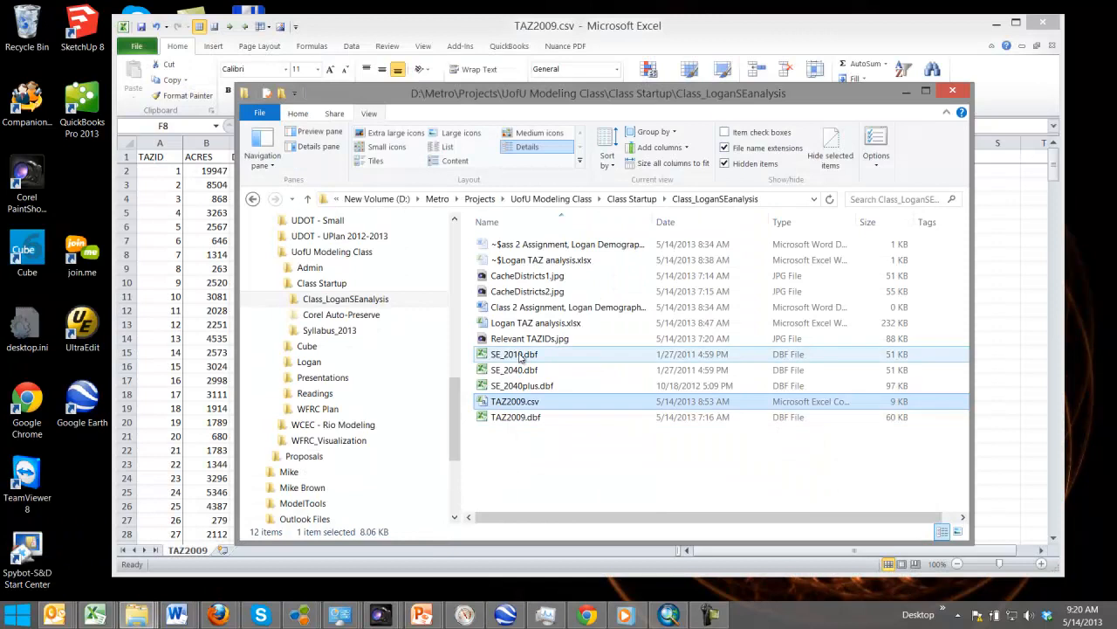
{"action": "left_click", "coordinate": [521, 357]}
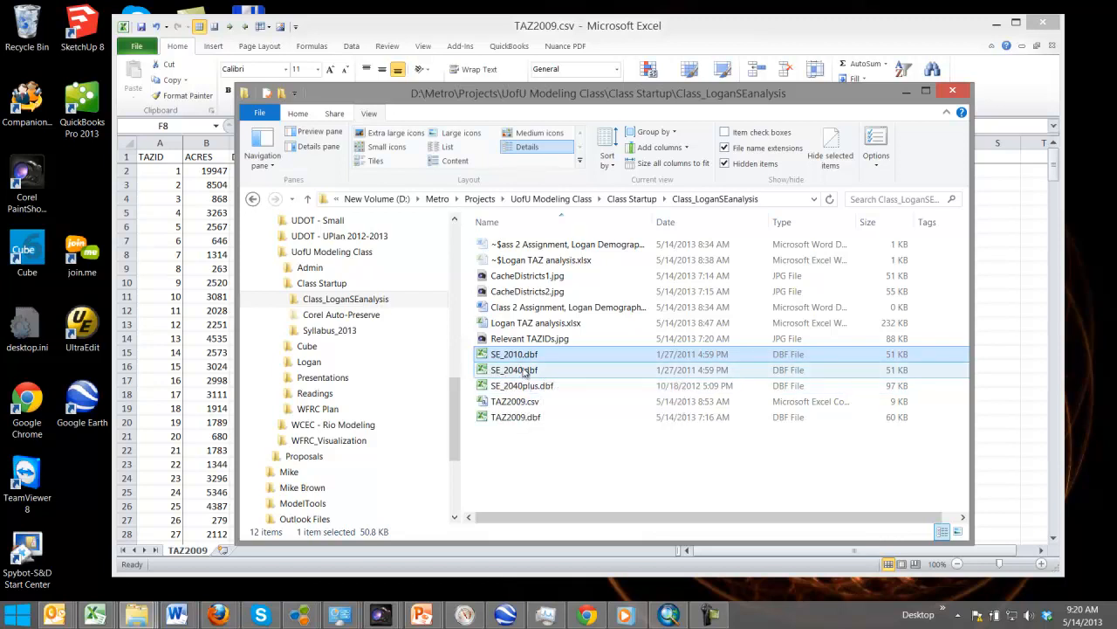
{"action": "left_click", "coordinate": [524, 374]}
{"action": "left_click", "coordinate": [531, 358]}
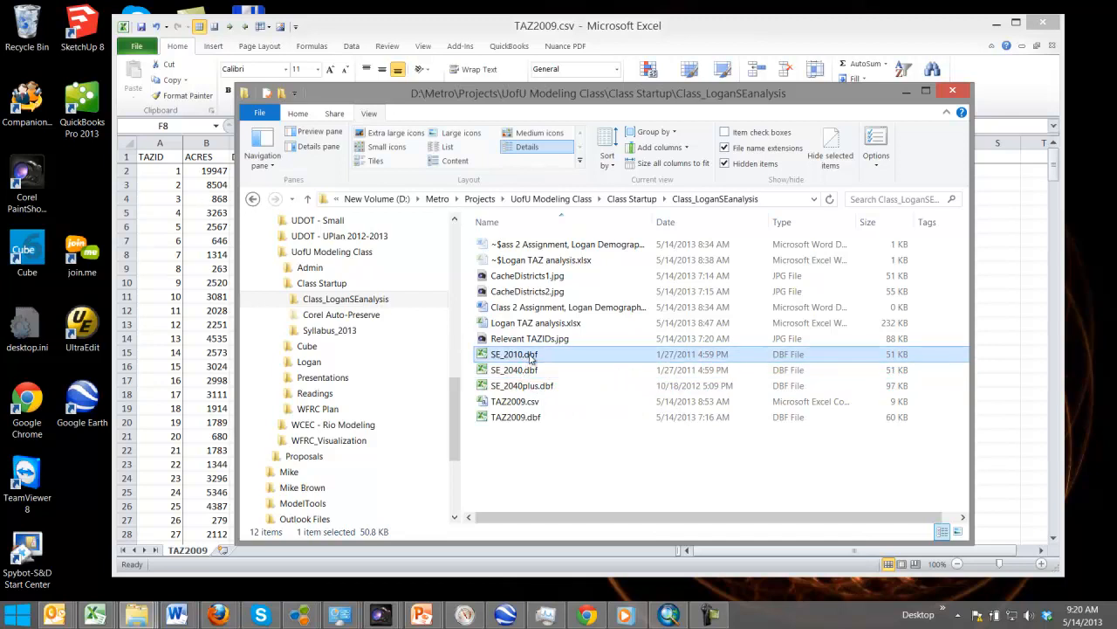
{"action": "left_click", "coordinate": [529, 373], "text": "ctrl"}
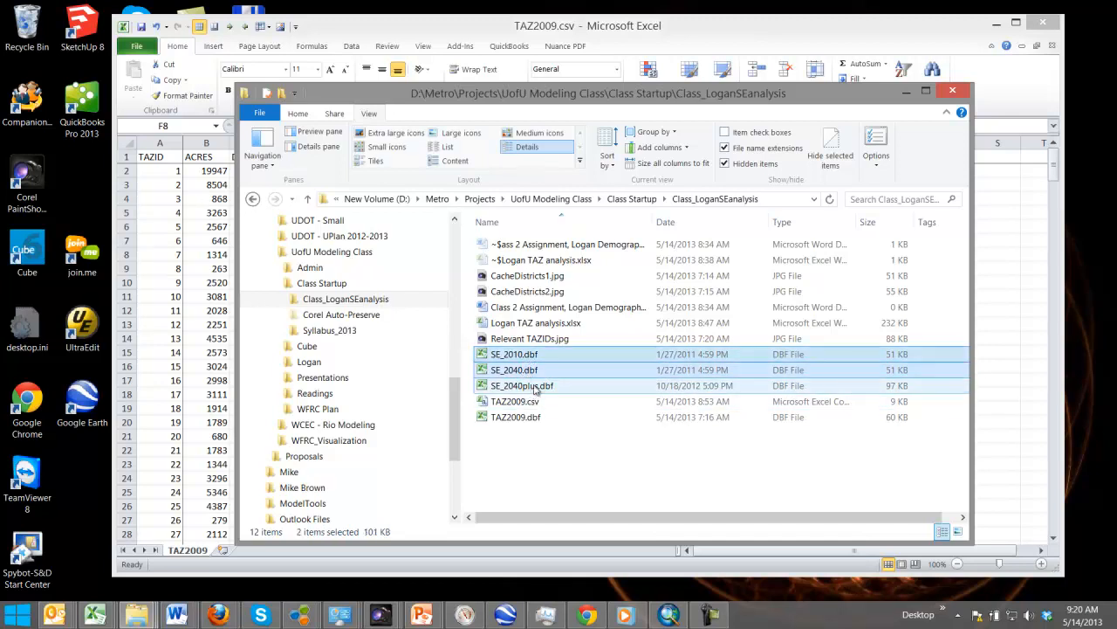
{"action": "left_click", "coordinate": [535, 388], "text": "ctrl"}
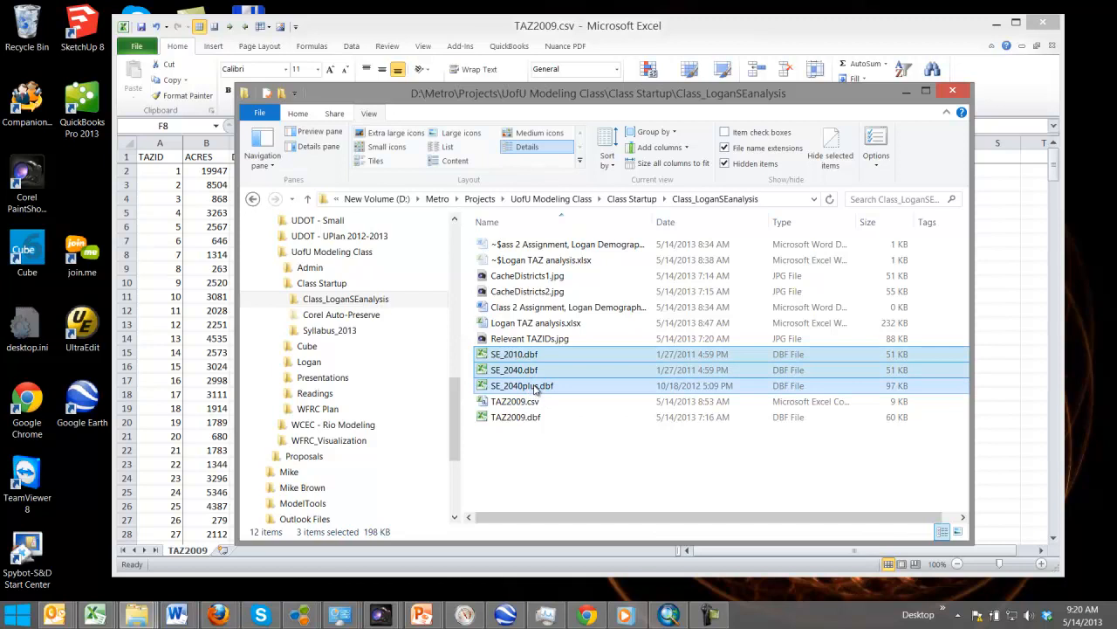
{"action": "right_click", "coordinate": [535, 390]}
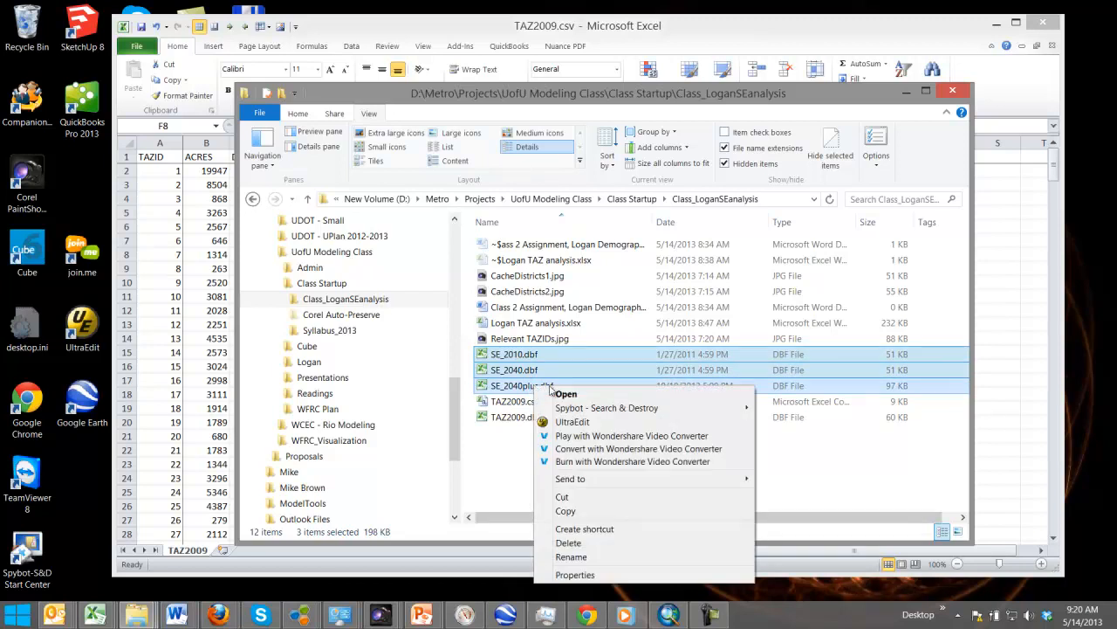
{"action": "left_click", "coordinate": [567, 395]}
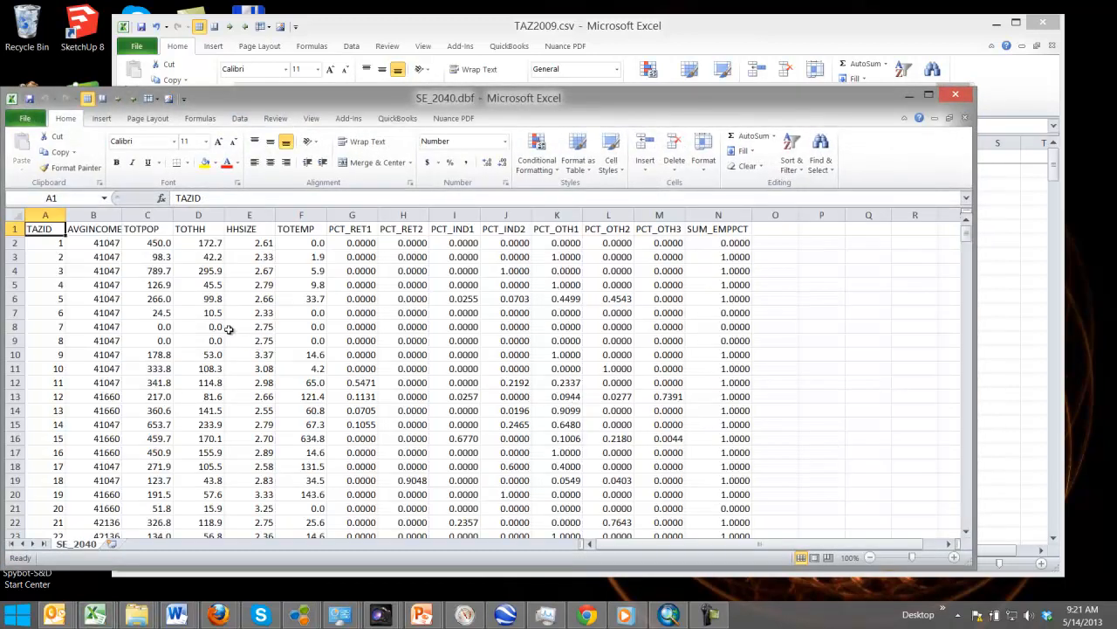
Step: Copy the whole SE_2040.dbf sheet into a new sheet of the TAZ2009.csv workbook and name it 2040
{"action": "left_click", "coordinate": [105, 256]}
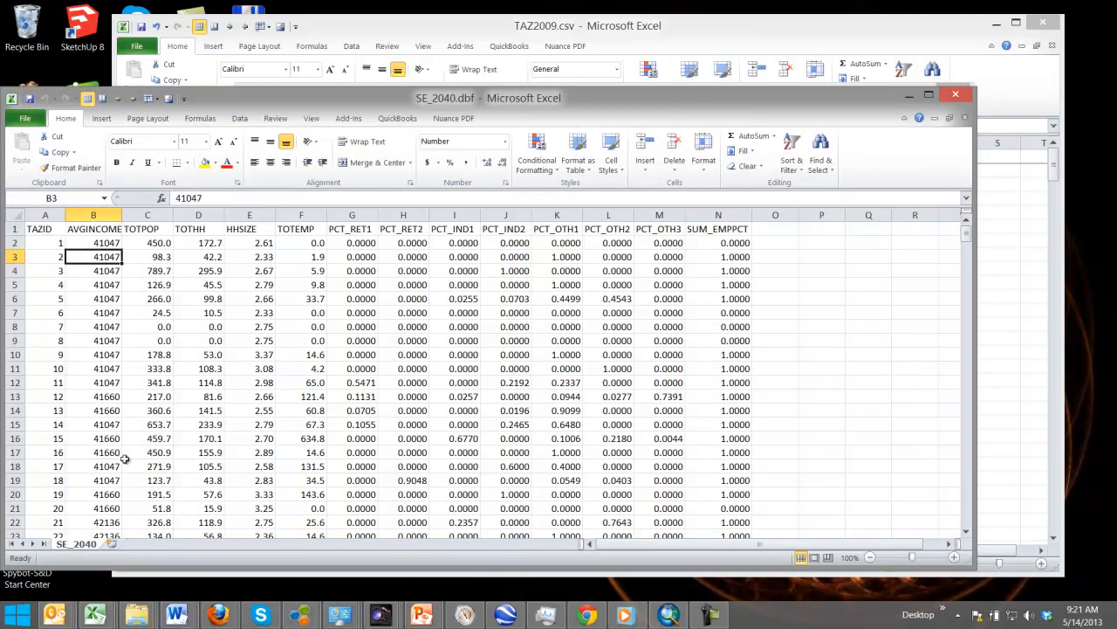
{"action": "left_click", "coordinate": [15, 215]}
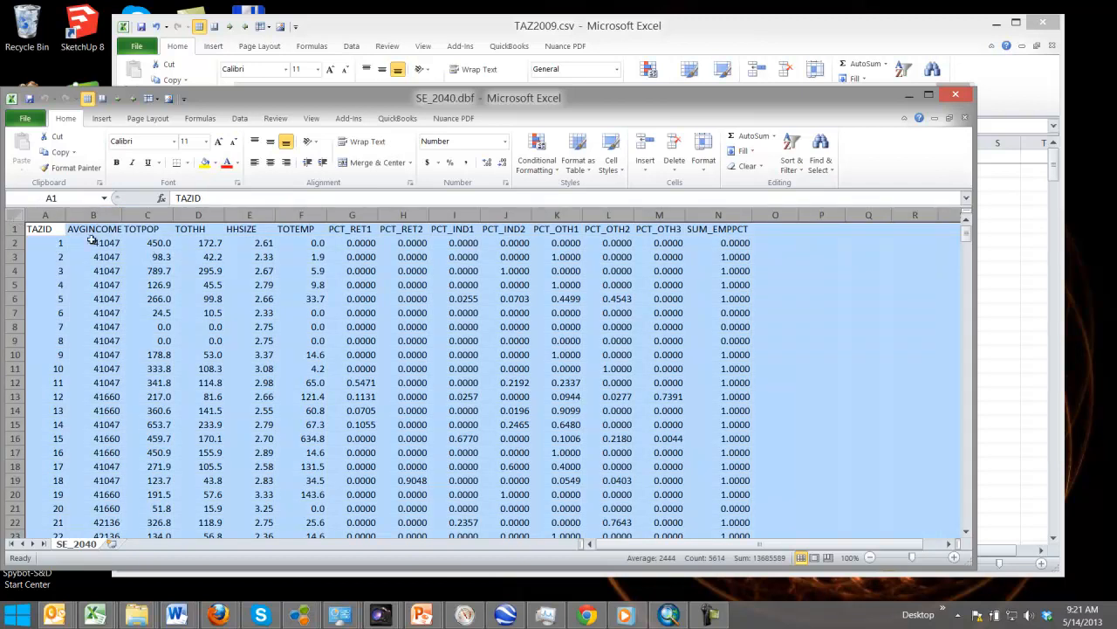
{"action": "key", "text": "ctrl+c"}
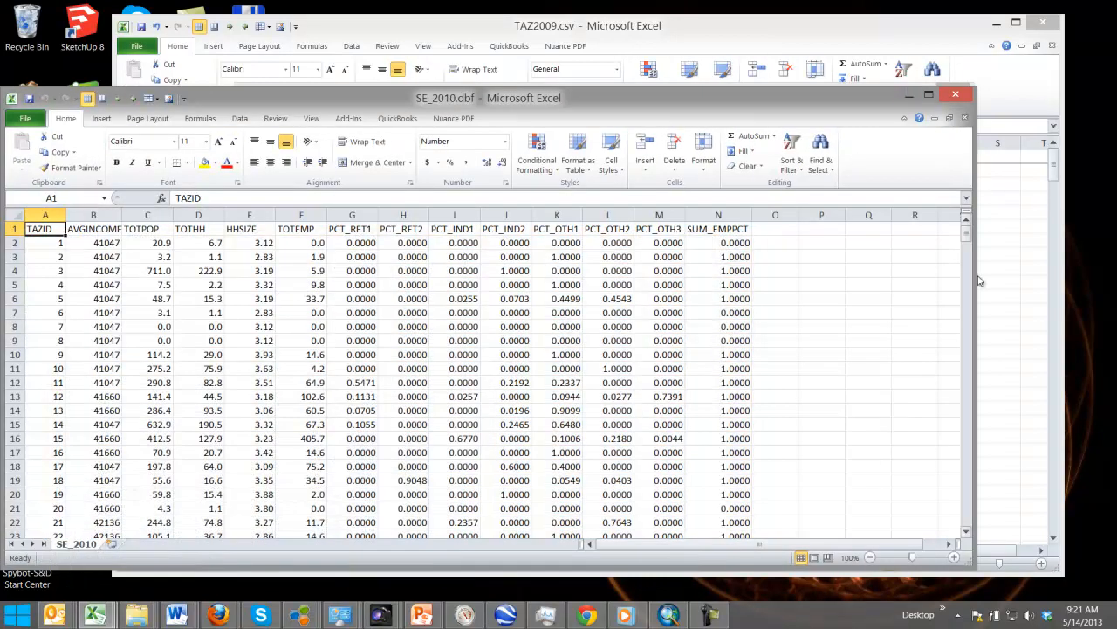
{"action": "left_click", "coordinate": [1000, 262]}
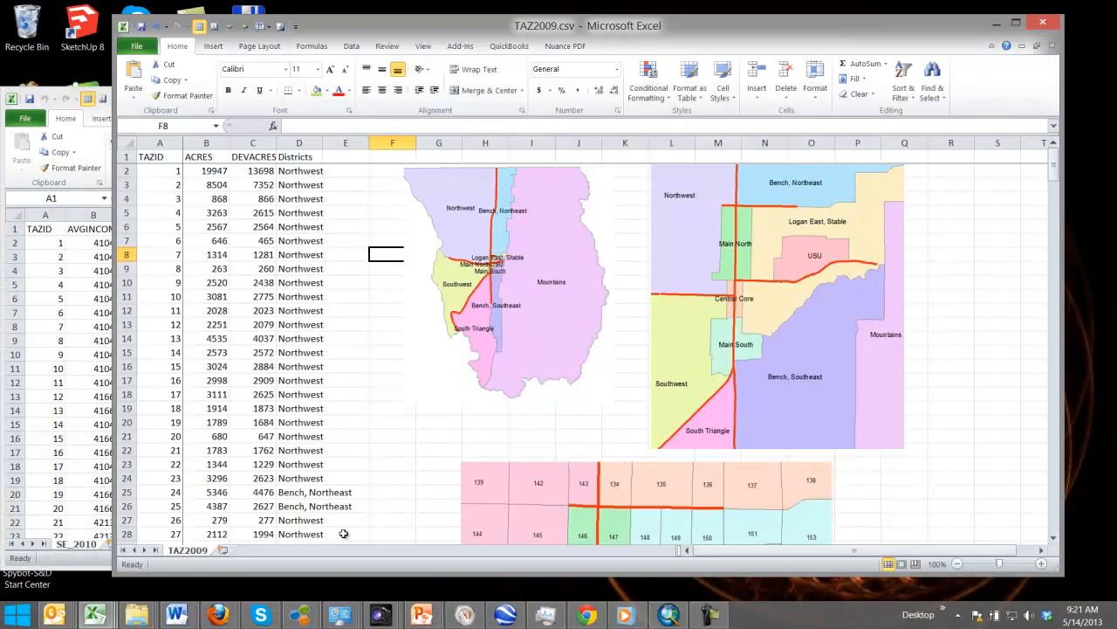
{"action": "left_click", "coordinate": [223, 551]}
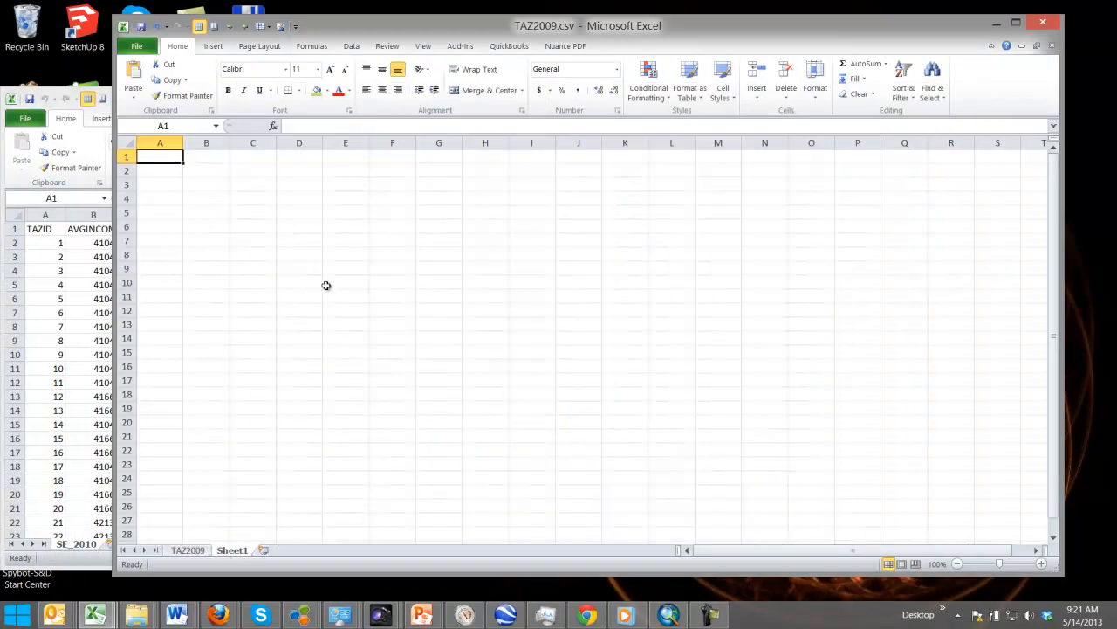
{"action": "key", "text": "ctrl+v"}
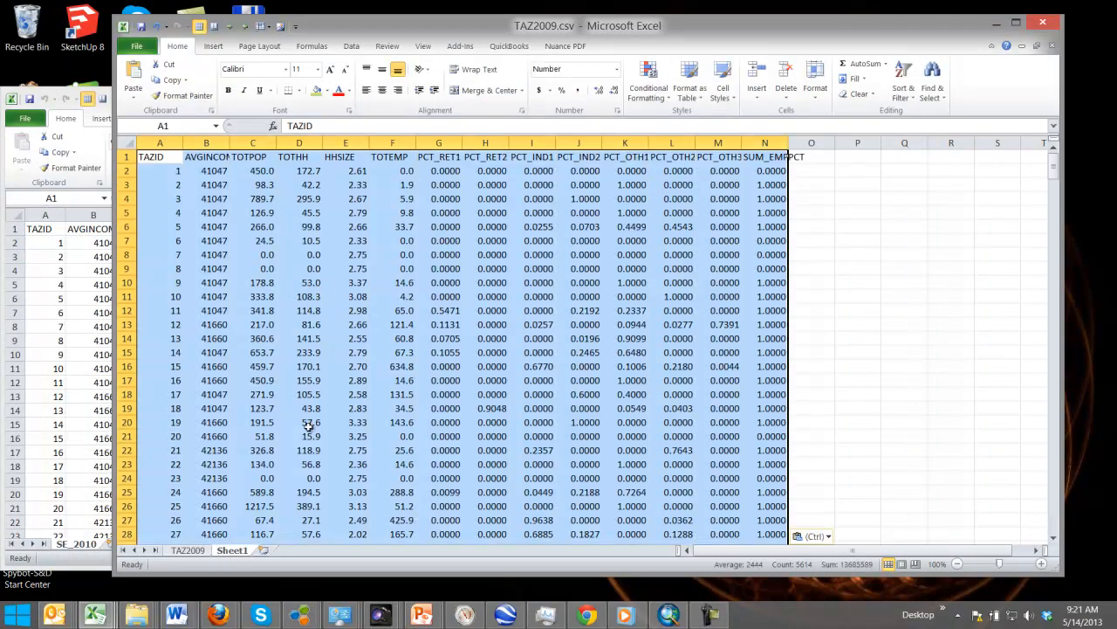
{"action": "double_click", "coordinate": [232, 550]}
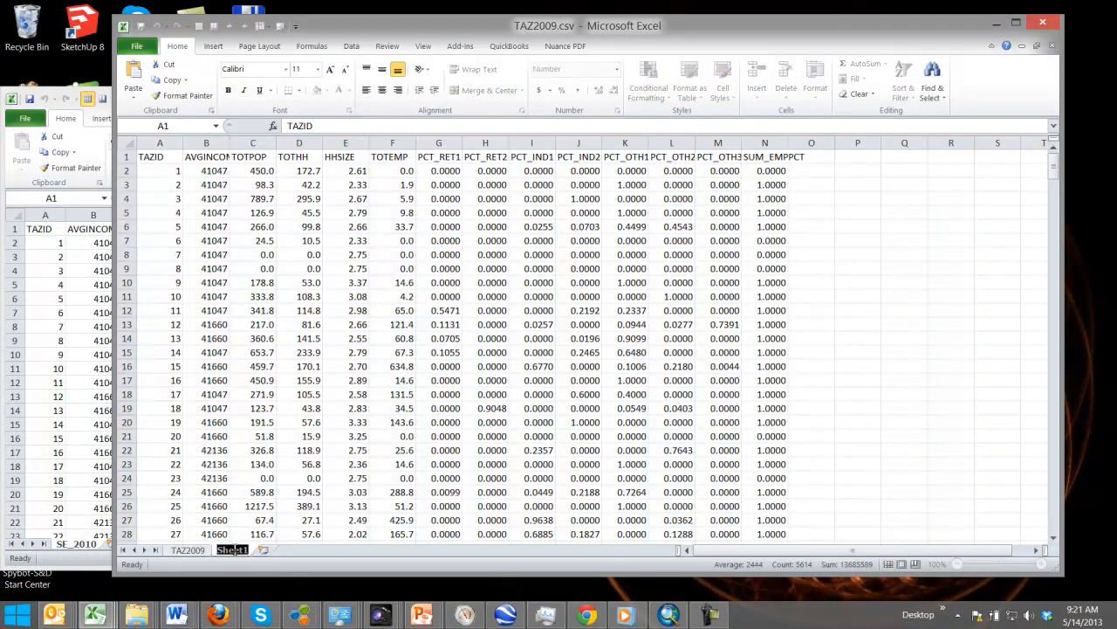
{"action": "type", "text": "2010"}
Step: Copy the whole SE_2010.dbf sheet into another new sheet of the TAZ2009.csv workbook
{"action": "left_click", "coordinate": [83, 358]}
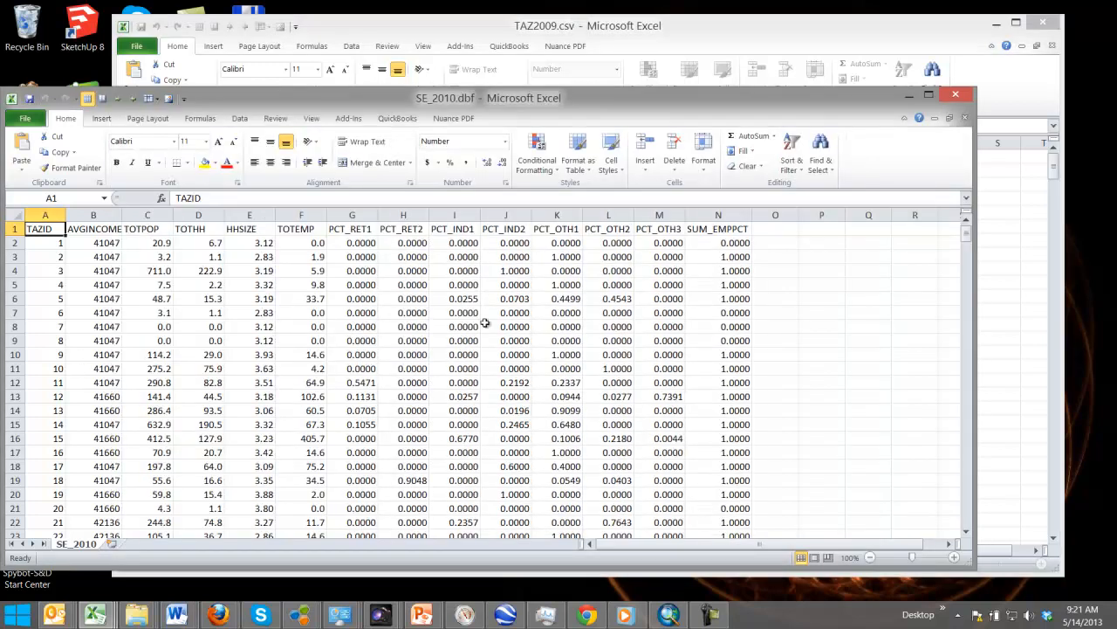
{"action": "left_click", "coordinate": [15, 215]}
{"action": "key", "text": "ctrl+c"}
{"action": "left_click", "coordinate": [1002, 188]}
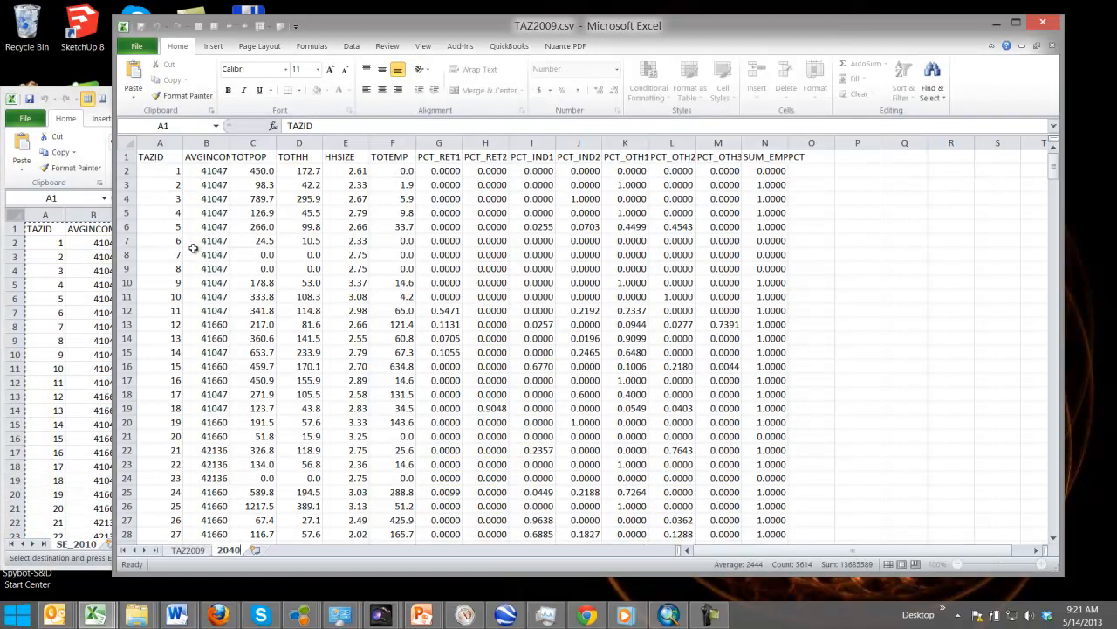
{"action": "left_click", "coordinate": [255, 550]}
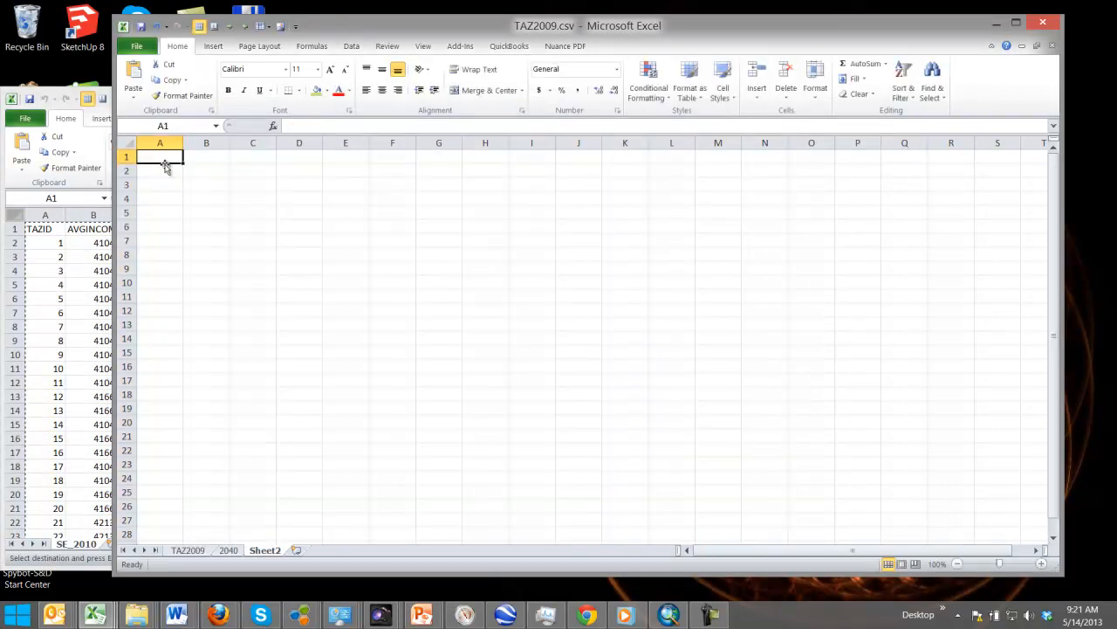
{"action": "key", "text": "ctrl+v"}
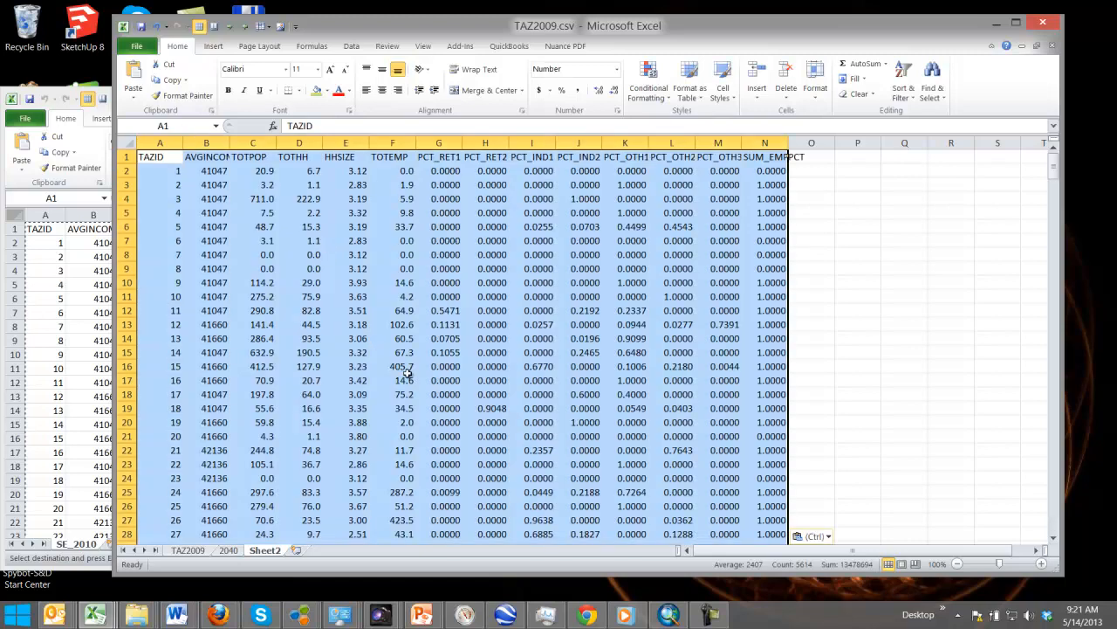
Step: Close SE_2010.dbf without keeping the clipboard contents and rename the newly pasted sheet as 2010
{"action": "left_click", "coordinate": [74, 347]}
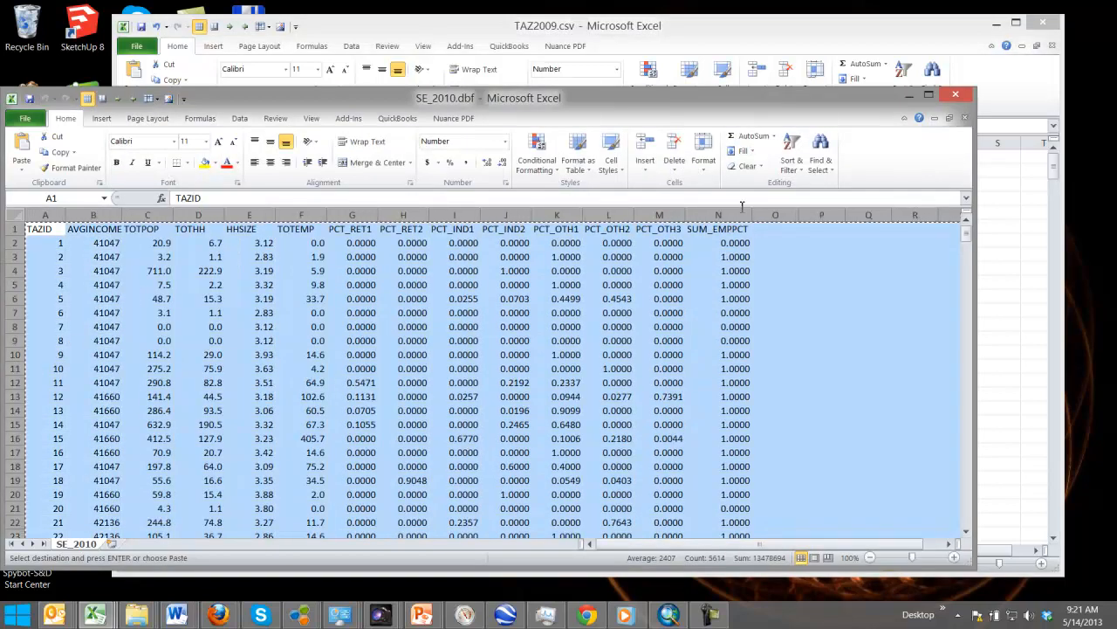
{"action": "left_click", "coordinate": [965, 119]}
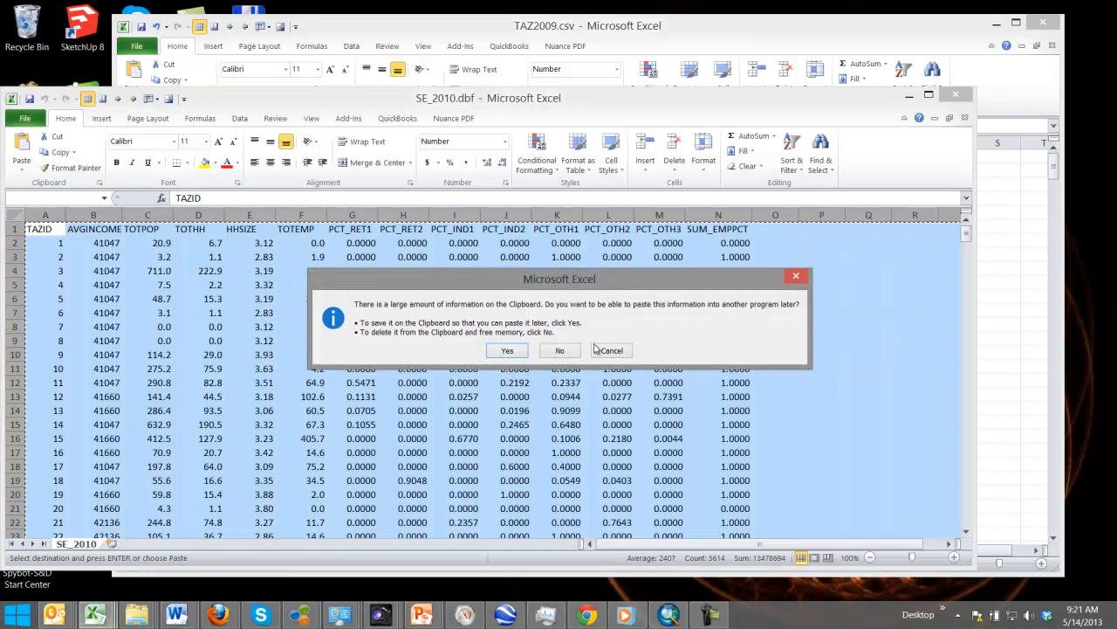
{"action": "left_click", "coordinate": [561, 352]}
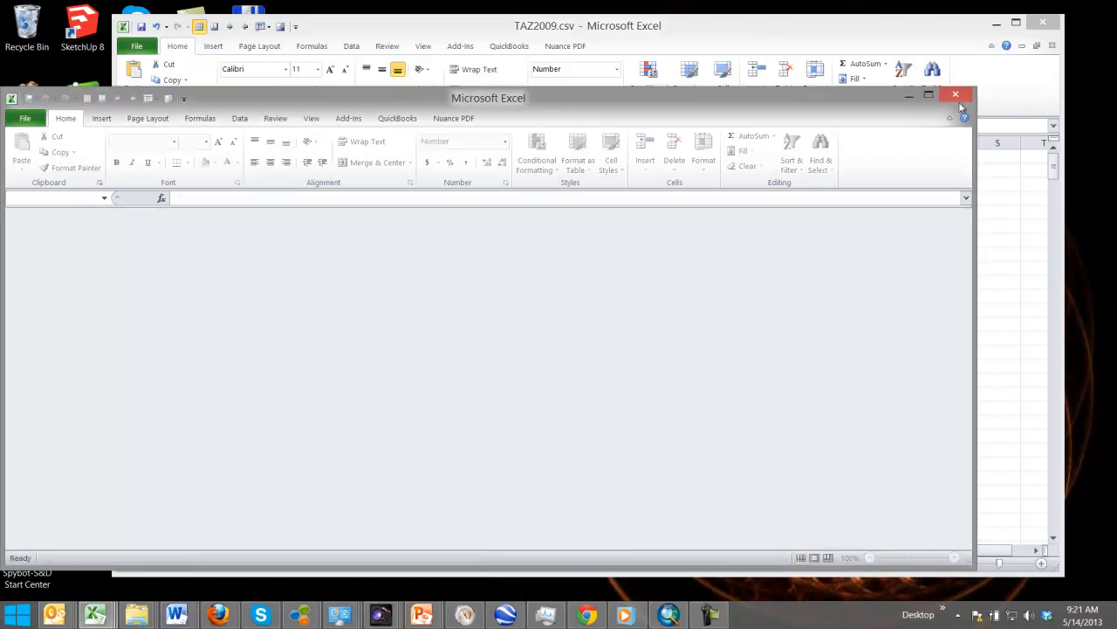
{"action": "left_click", "coordinate": [957, 96]}
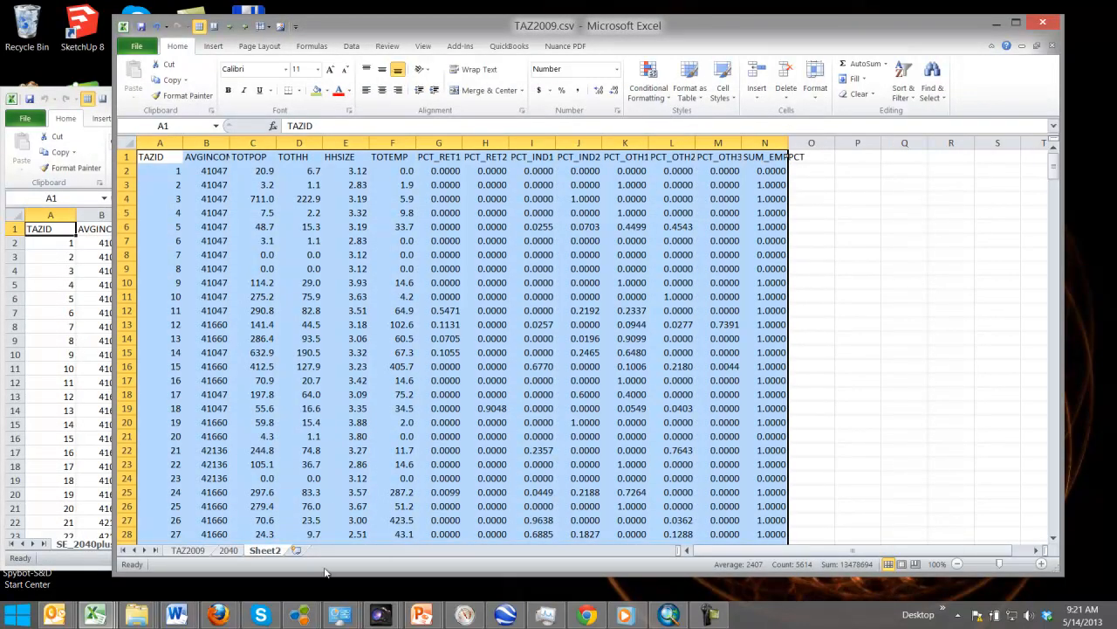
{"action": "double_click", "coordinate": [267, 550]}
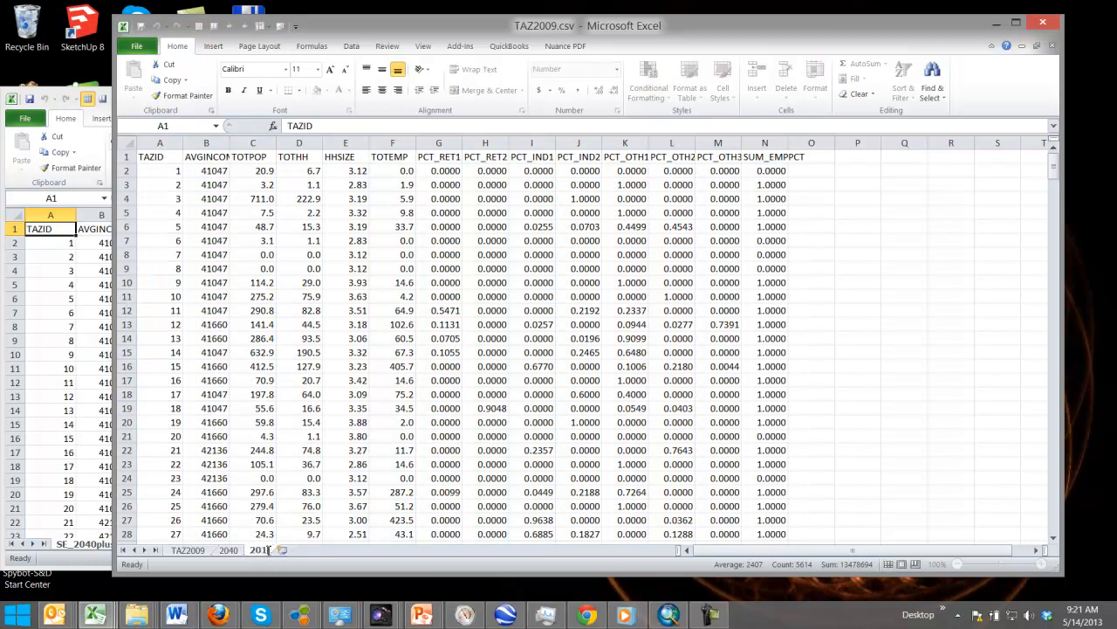
Step: Copy the whole SE_2040plus.dbf sheet into a new sheet of the TAZ2009.csv workbook and name it 2040plus
{"action": "left_click", "coordinate": [74, 341]}
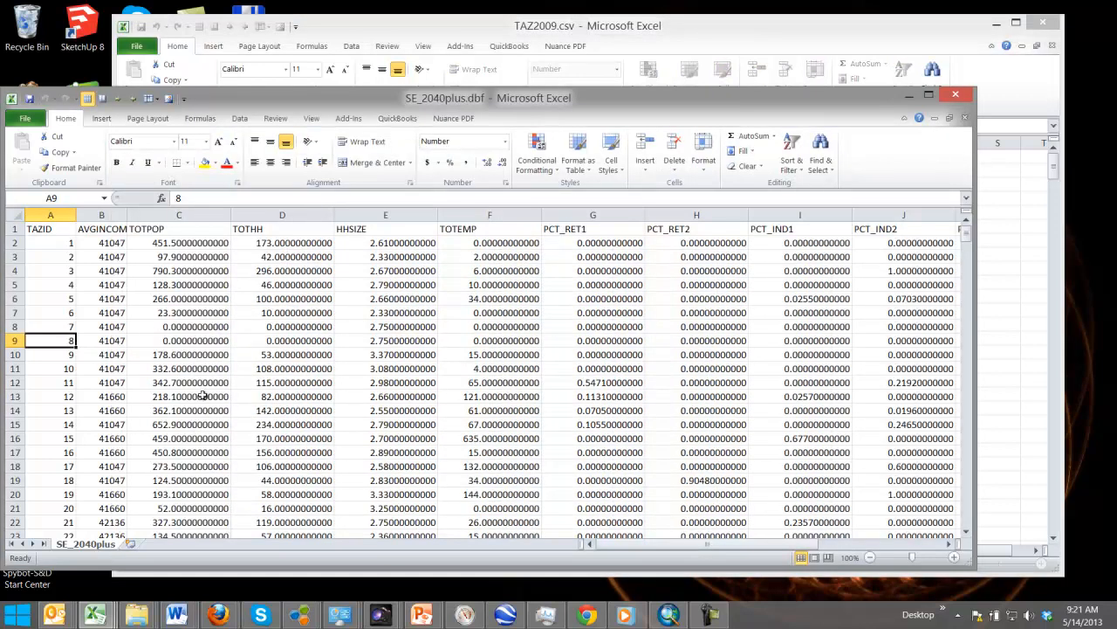
{"action": "left_click", "coordinate": [19, 228]}
{"action": "key", "text": "ctrl+c"}
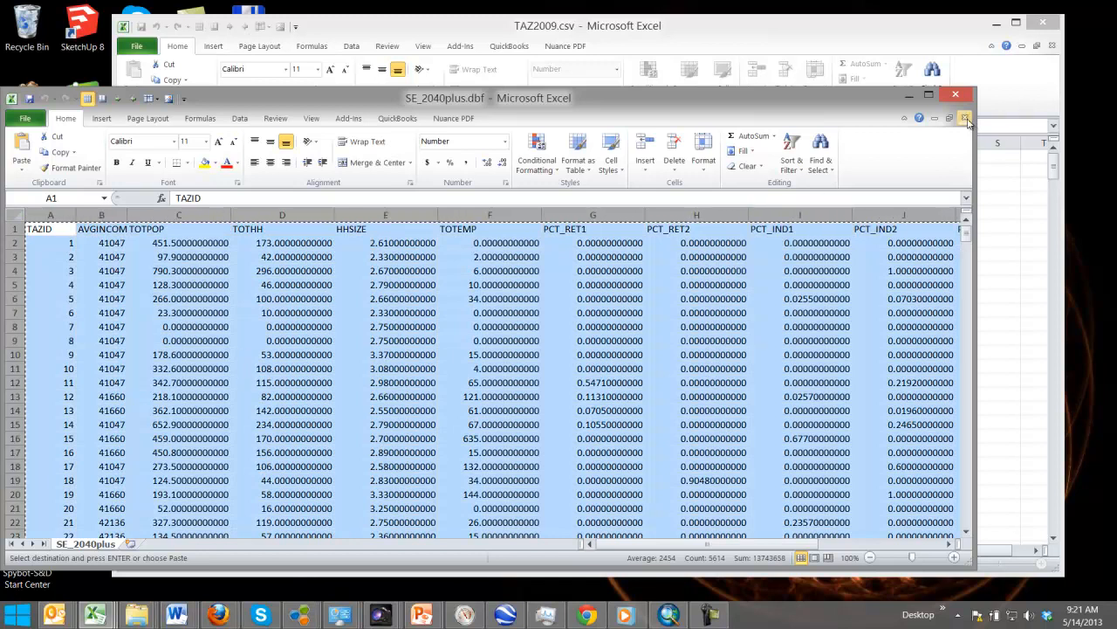
{"action": "left_click", "coordinate": [1003, 273]}
{"action": "left_click", "coordinate": [289, 551]}
{"action": "key", "text": "ctrl+v"}
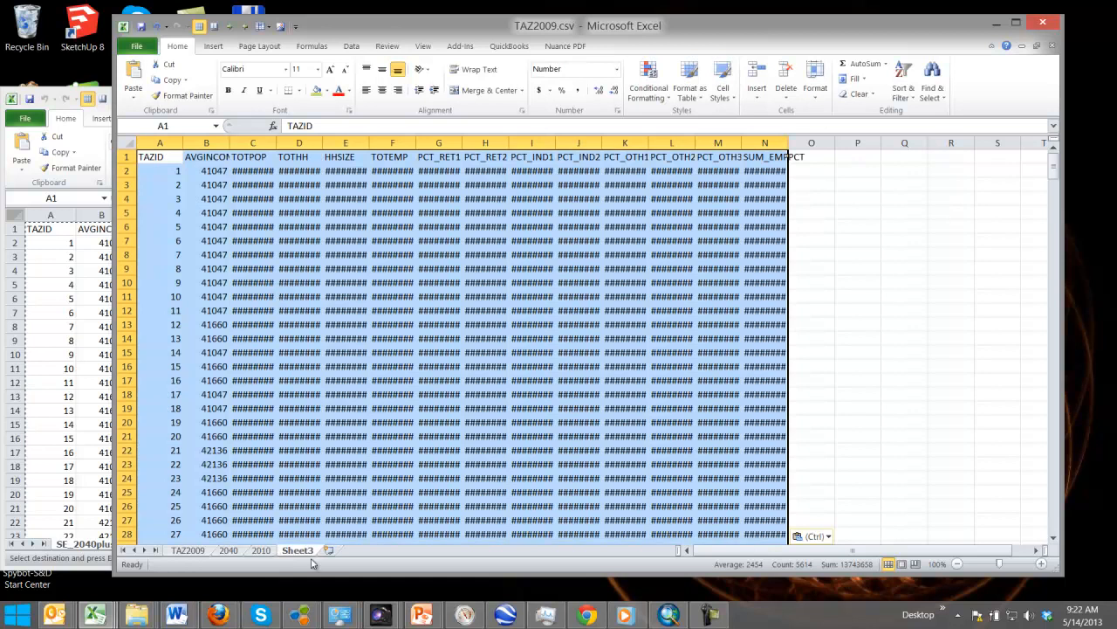
{"action": "double_click", "coordinate": [297, 550]}
{"action": "type", "text": "20"}
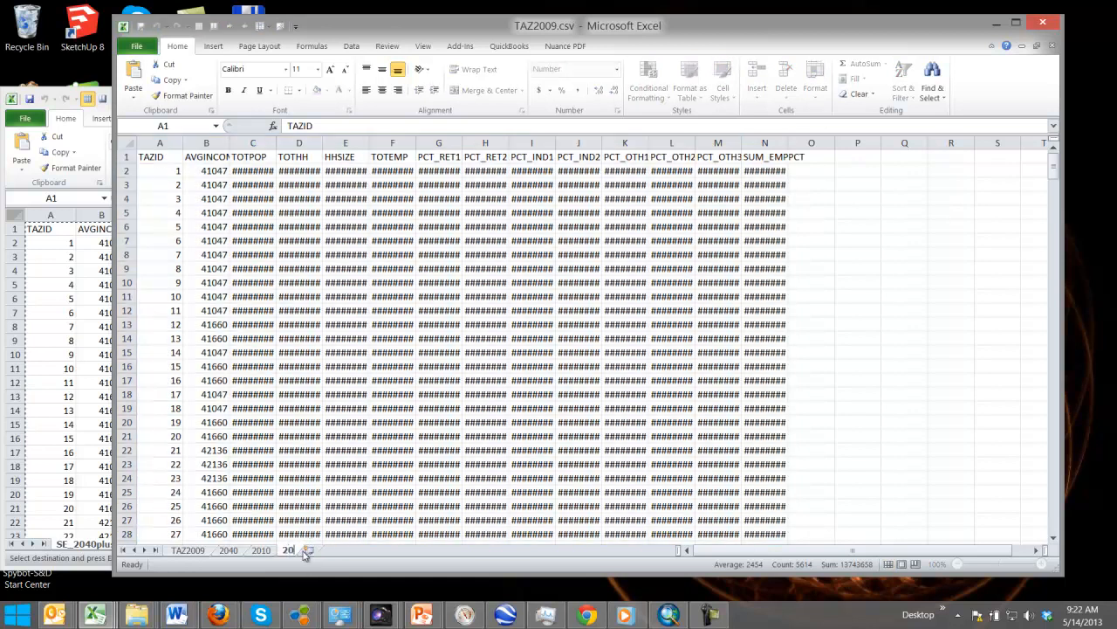
{"action": "type", "text": "40plus"}
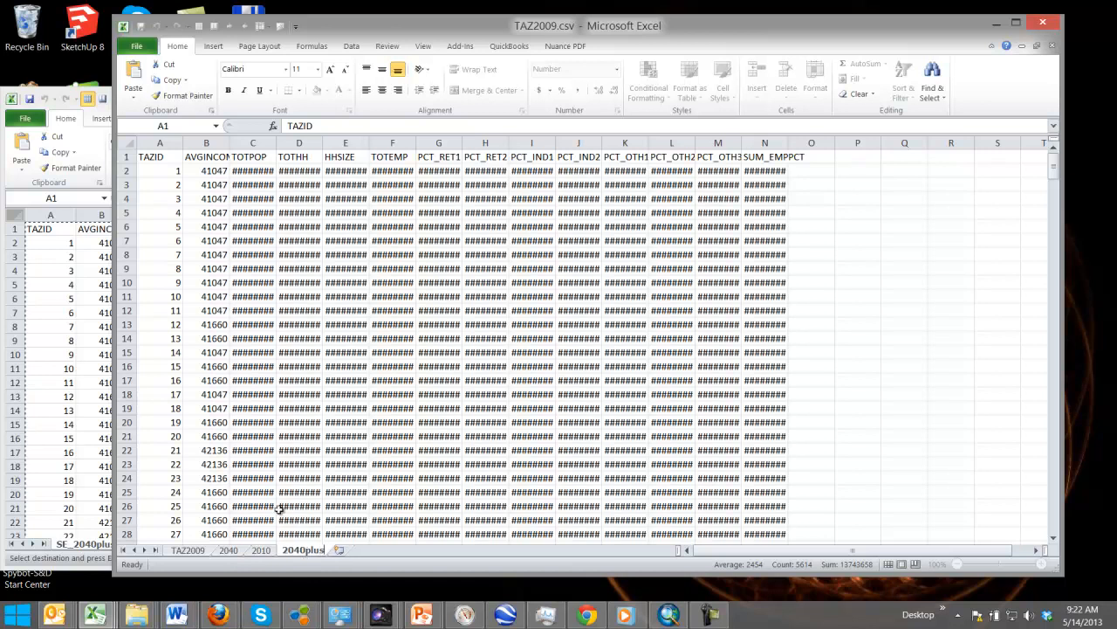
{"action": "left_click", "coordinate": [281, 509]}
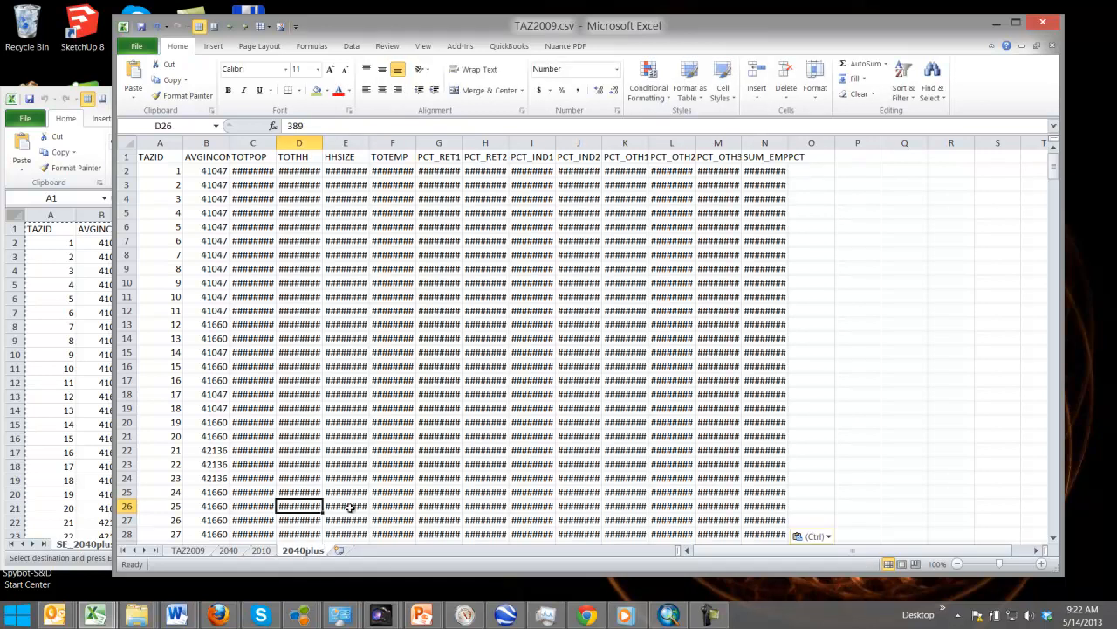
Step: Close SE_2040plus.dbf and its Excel window, discarding the clipboard contents
{"action": "left_click", "coordinate": [103, 411]}
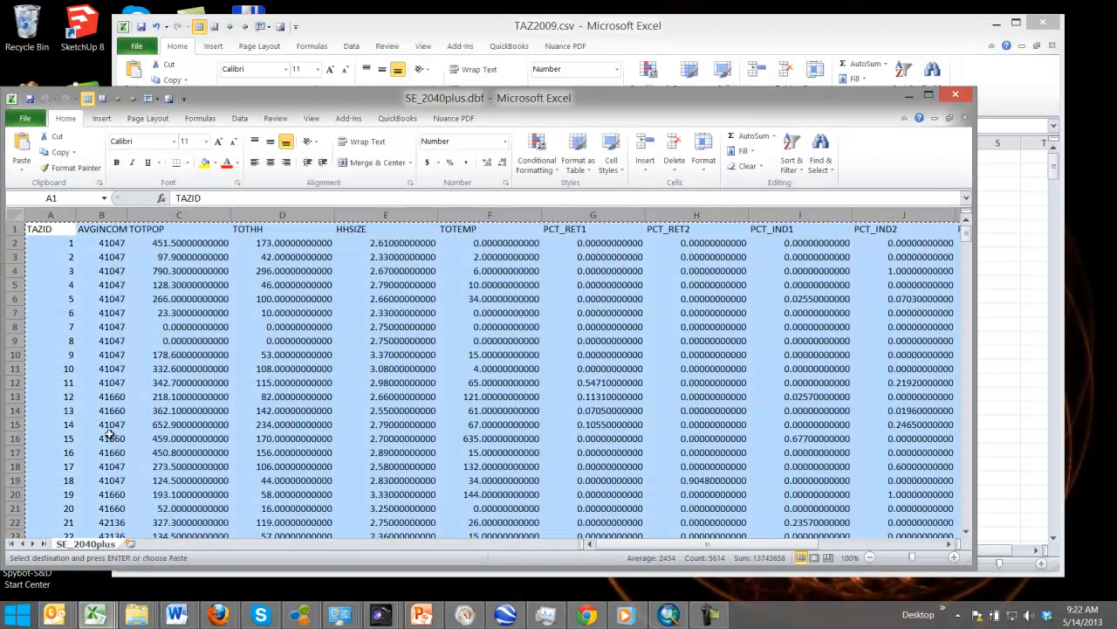
{"action": "left_click", "coordinate": [964, 120]}
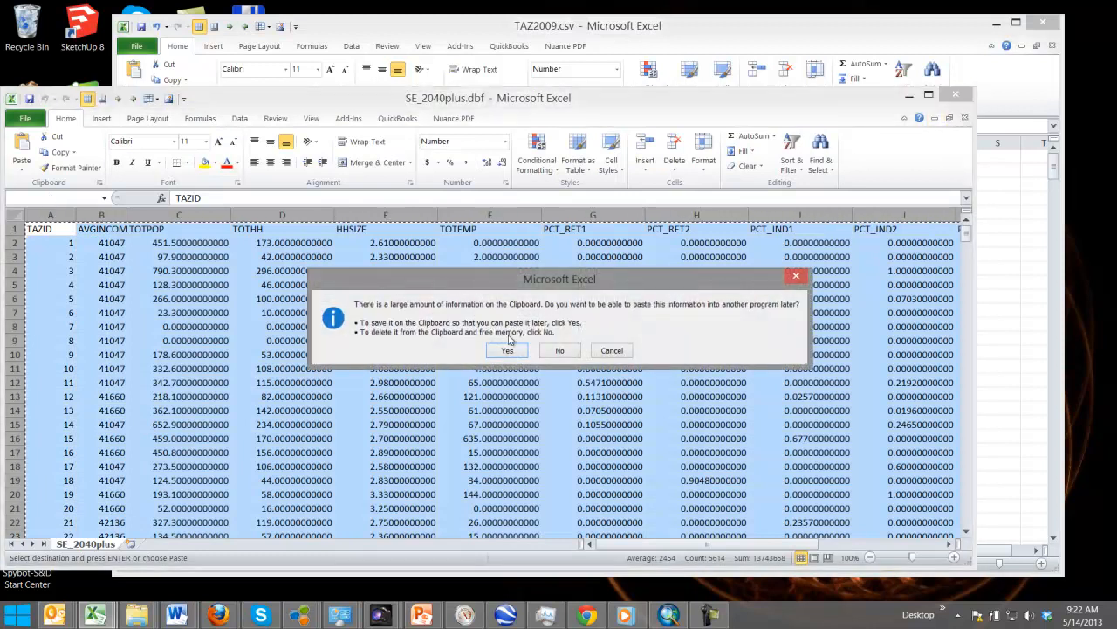
{"action": "left_click", "coordinate": [550, 347]}
{"action": "left_click", "coordinate": [966, 98]}
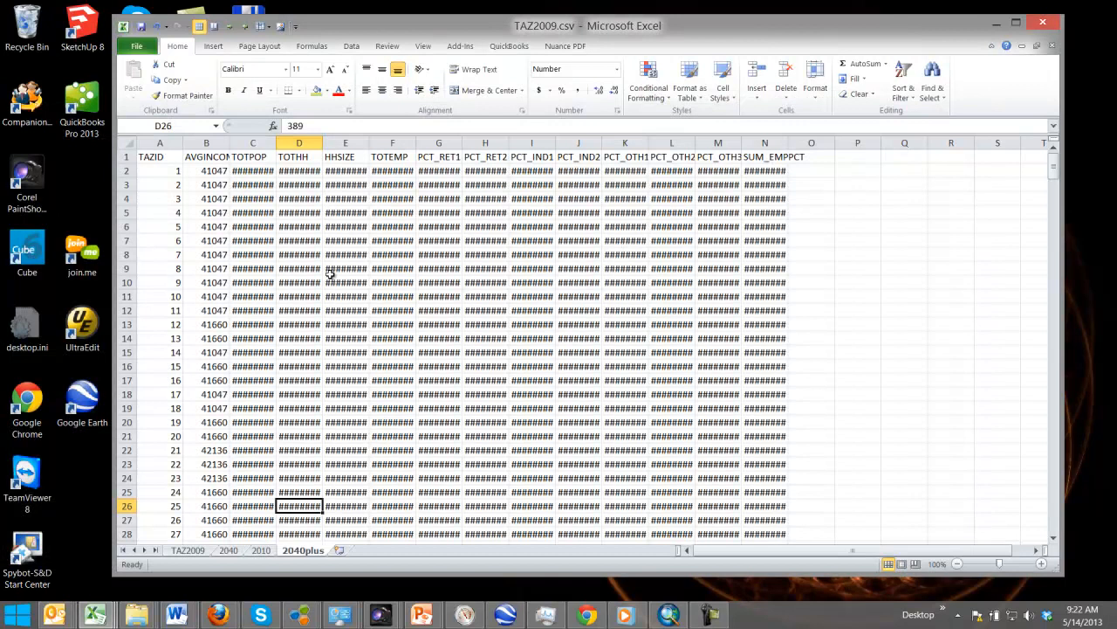
Step: Move the 2010 sheet ahead of the 2040 sheet and clear its full data selection
{"action": "left_click_drag", "start_coordinate": [261, 552], "coordinate": [229, 552]}
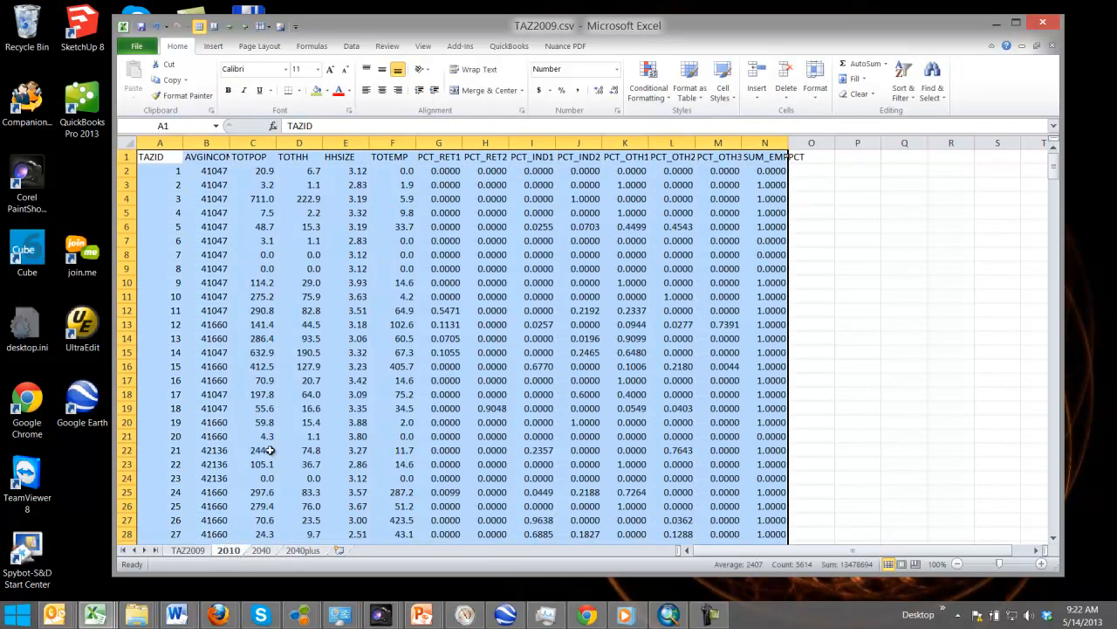
{"action": "left_click", "coordinate": [253, 422]}
{"action": "key", "text": "F10"}
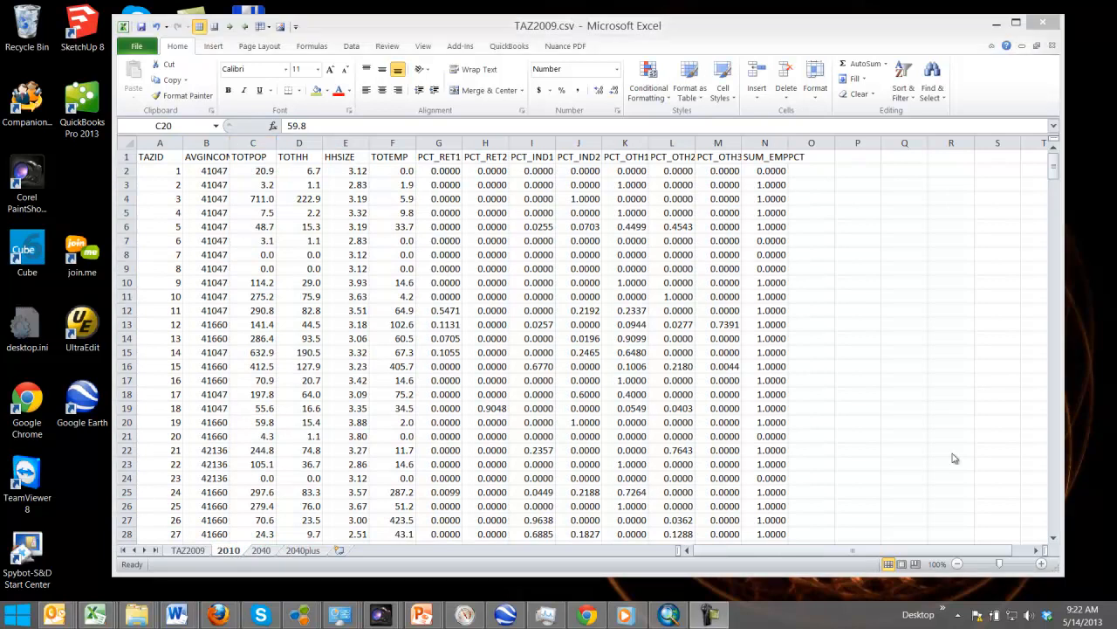
Step: Freeze the header row and the TAZID column on the 2010 sheet
{"action": "left_click", "coordinate": [211, 172]}
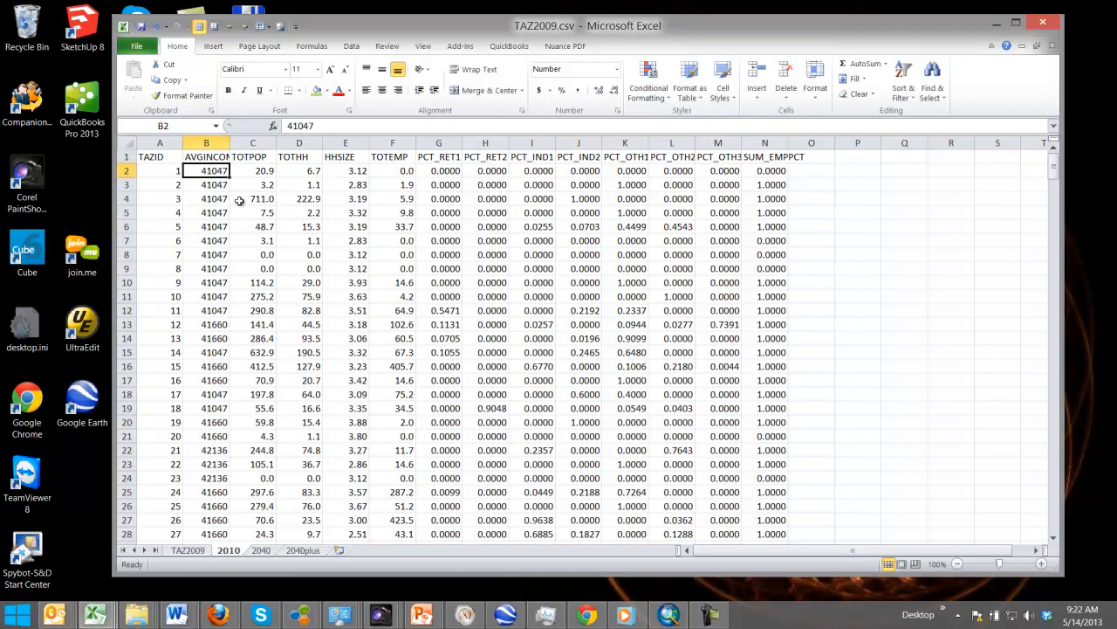
{"action": "left_click", "coordinate": [263, 31]}
{"action": "left_click", "coordinate": [296, 118]}
Step: Freeze the header row and the TAZID column on the 2040 sheet, with its full data selection cleared
{"action": "left_click", "coordinate": [261, 550]}
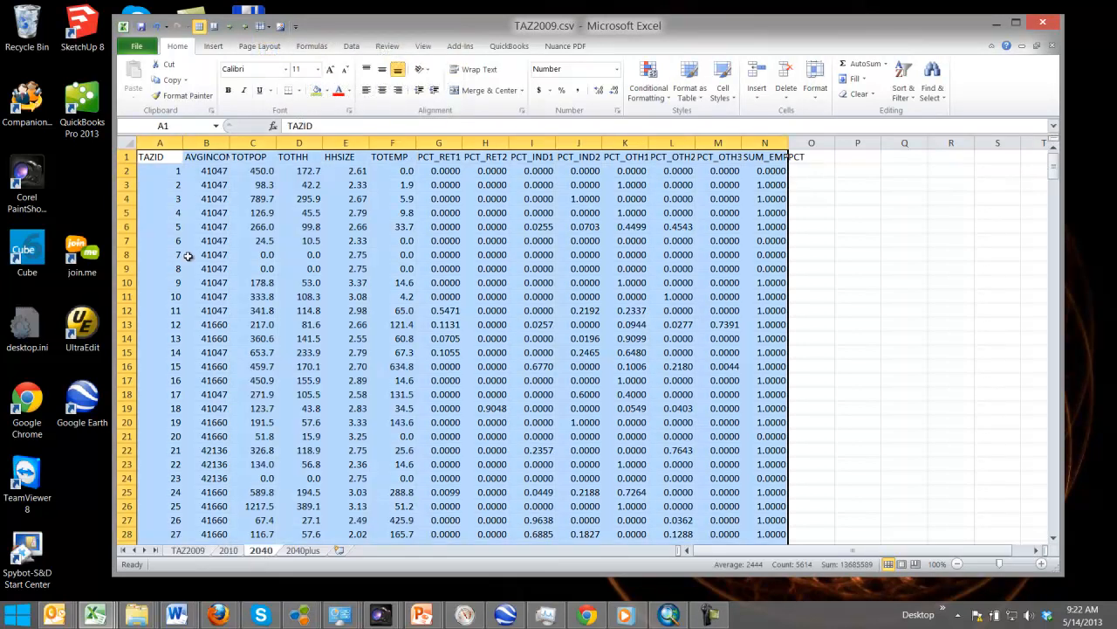
{"action": "left_click", "coordinate": [206, 173]}
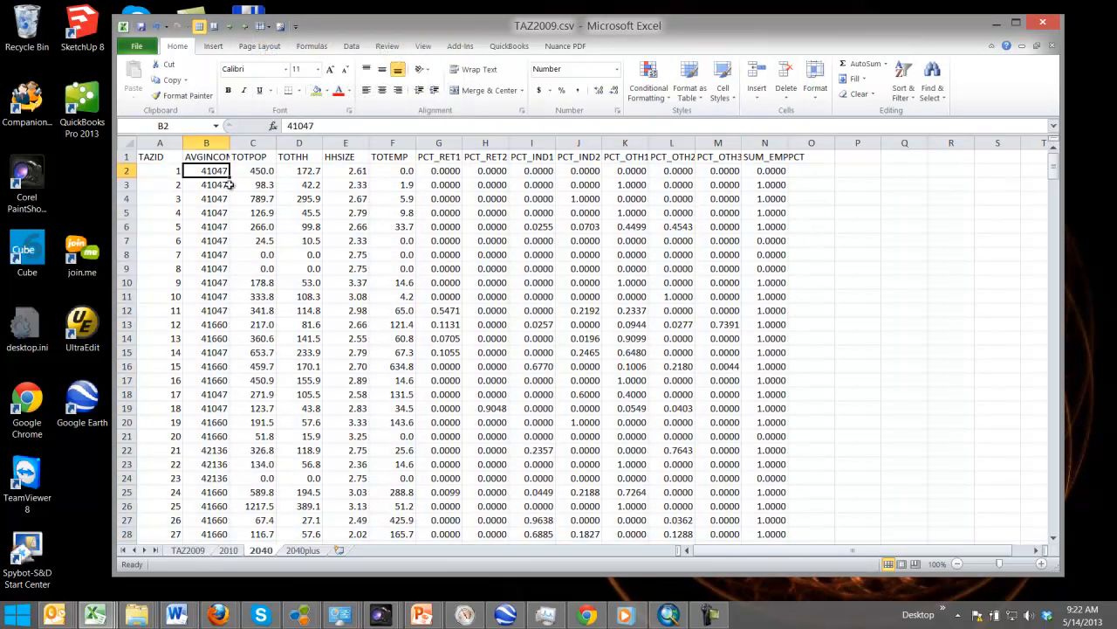
{"action": "left_click", "coordinate": [261, 29]}
{"action": "left_click", "coordinate": [314, 50]}
Step: Freeze the header row and the TAZID column on the 2040plus sheet
{"action": "left_click", "coordinate": [302, 550]}
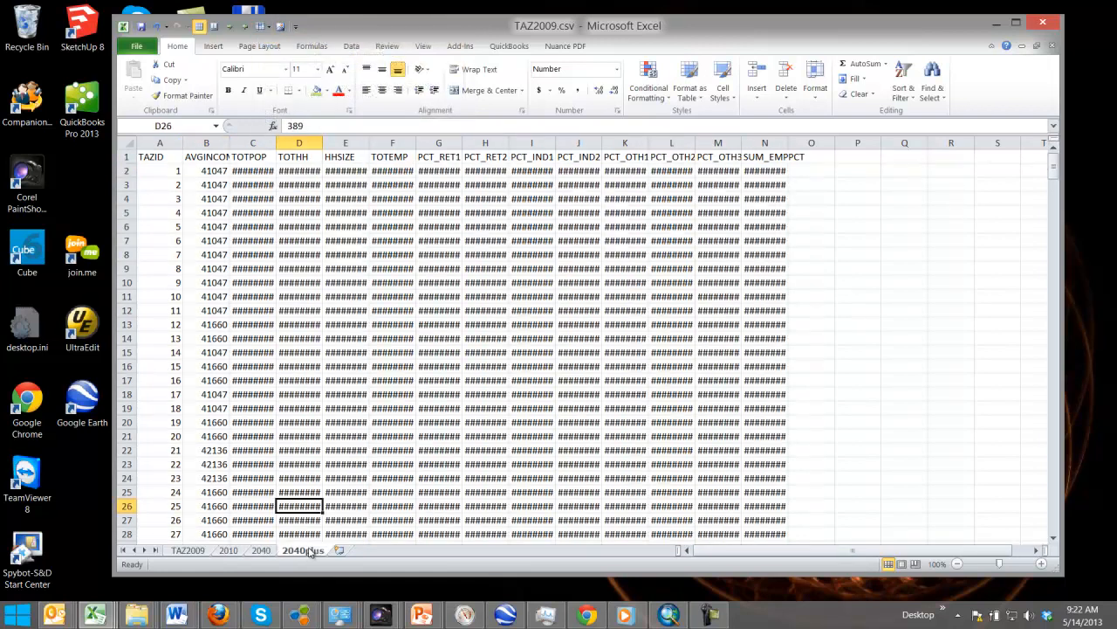
{"action": "left_click", "coordinate": [206, 171]}
{"action": "left_click", "coordinate": [261, 27]}
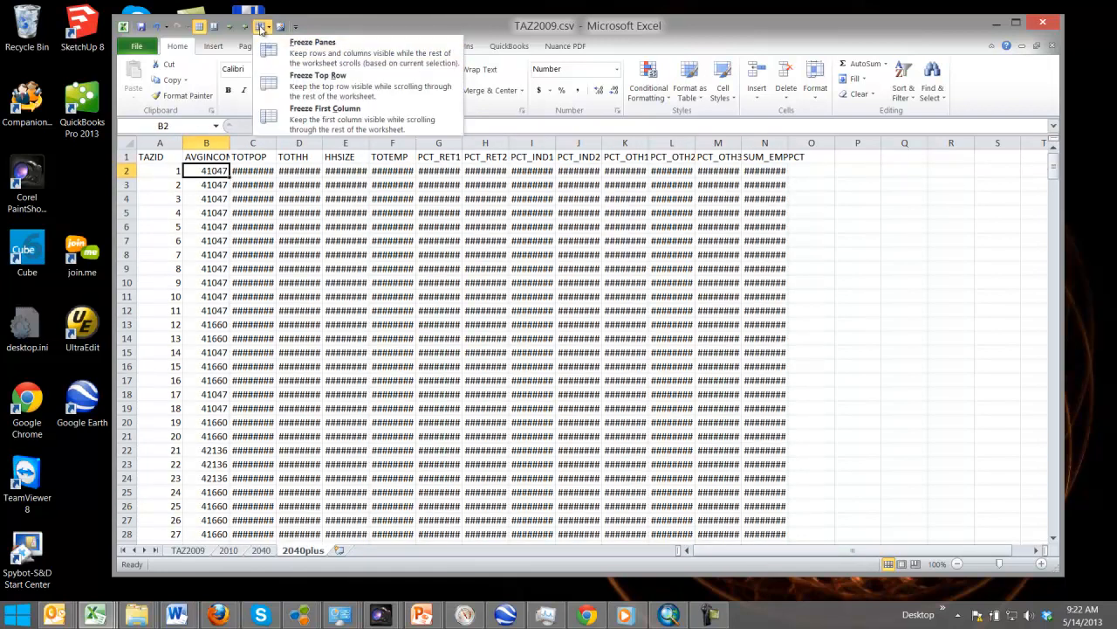
{"action": "left_click", "coordinate": [275, 50]}
{"action": "left_click", "coordinate": [267, 210]}
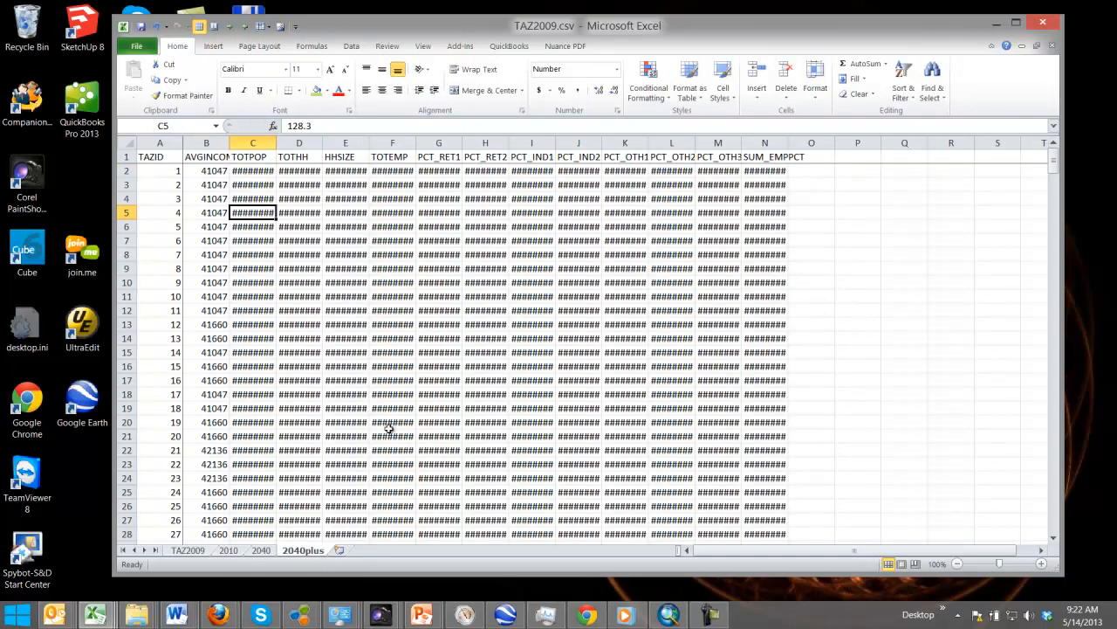
Step: Format columns AVGINCOME through SUM_EMPPCT on the 2040plus sheet with one decimal place and fit their widths to the contents
{"action": "key", "text": "F10"}
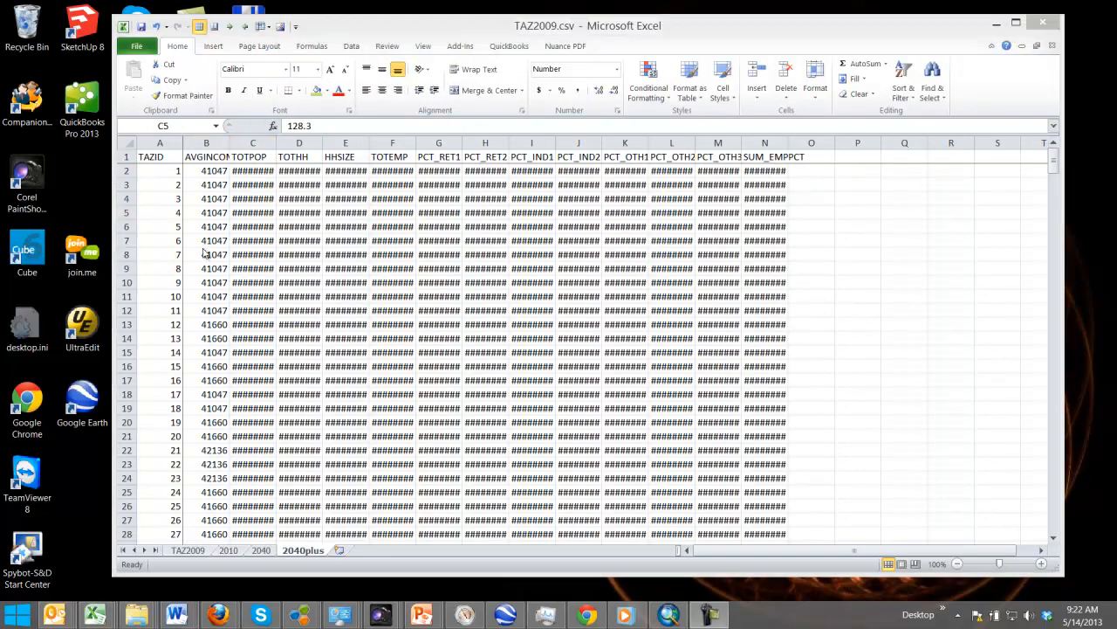
{"action": "left_click", "coordinate": [323, 253]}
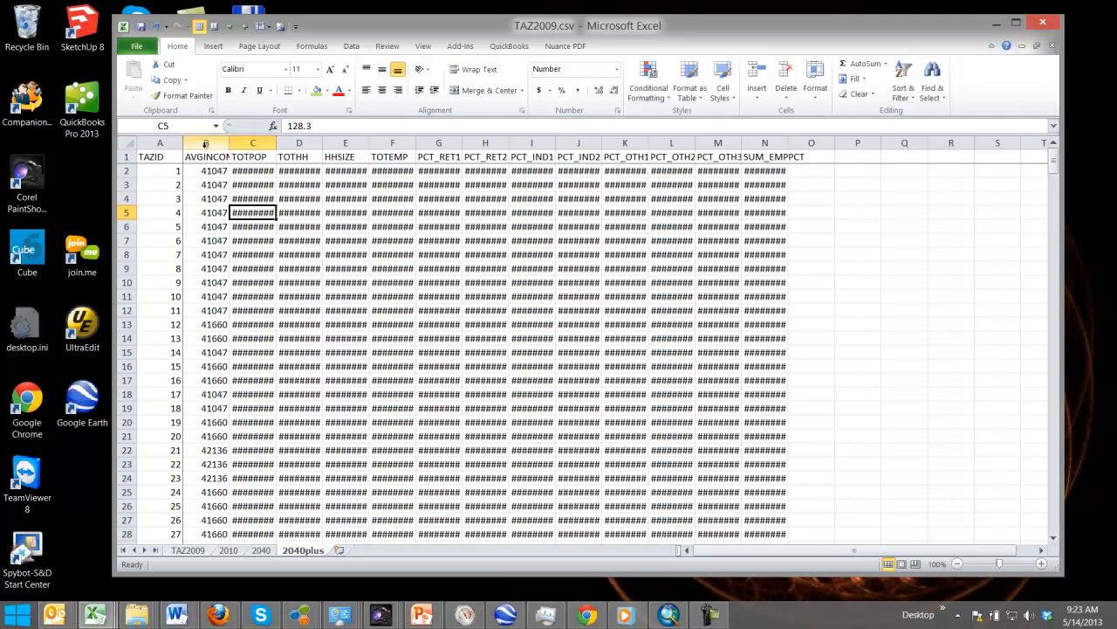
{"action": "left_click_drag", "start_coordinate": [205, 142], "coordinate": [752, 153]}
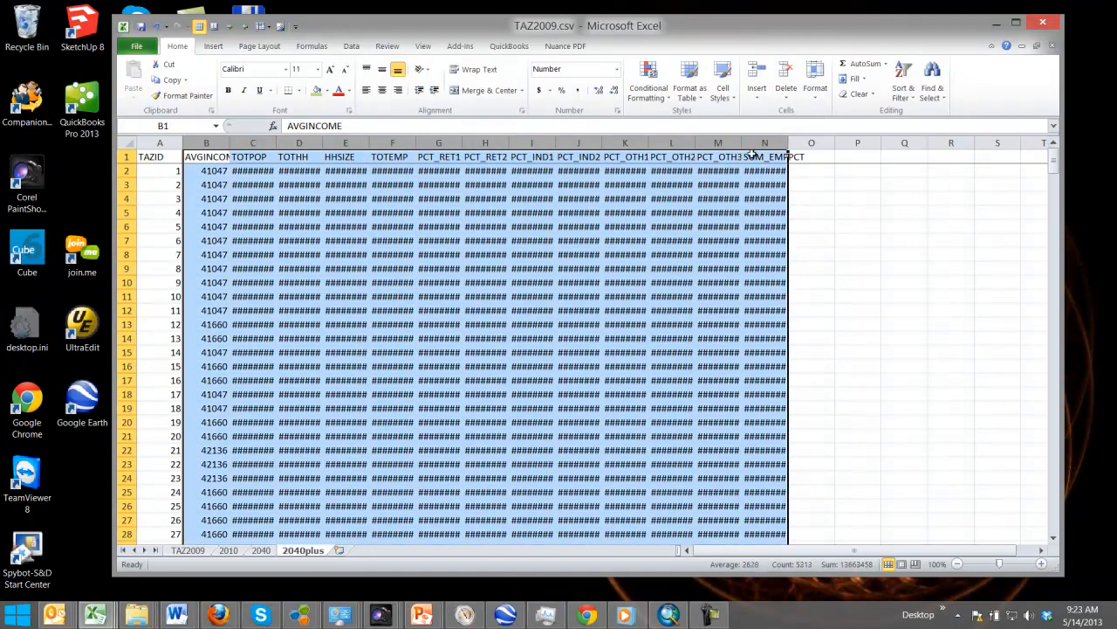
{"action": "double_click", "coordinate": [322, 142]}
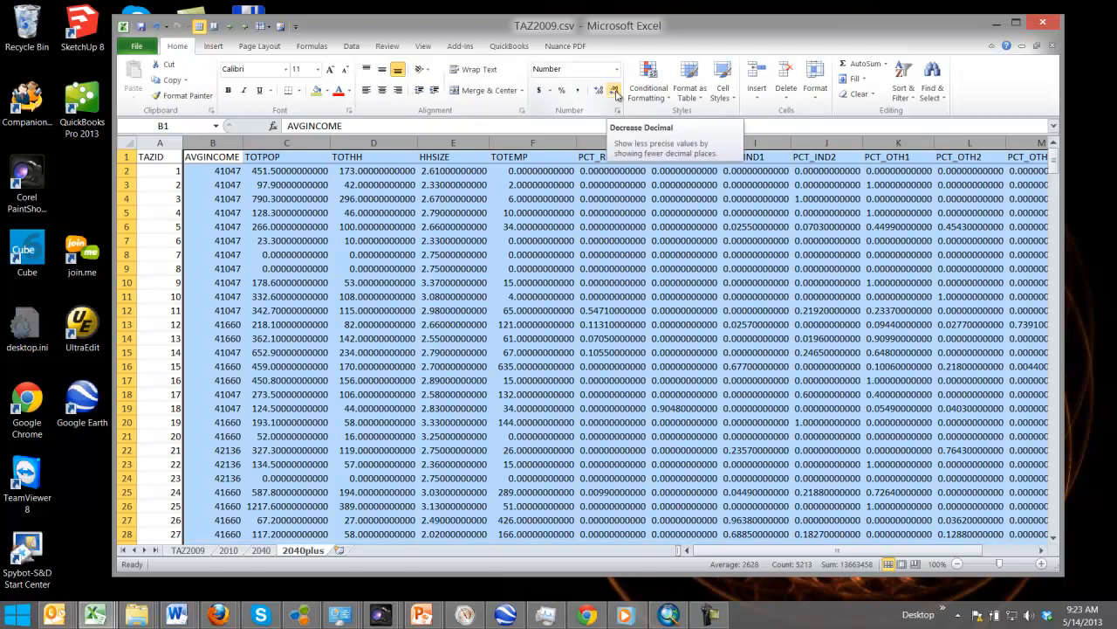
{"action": "left_click", "coordinate": [615, 90]}
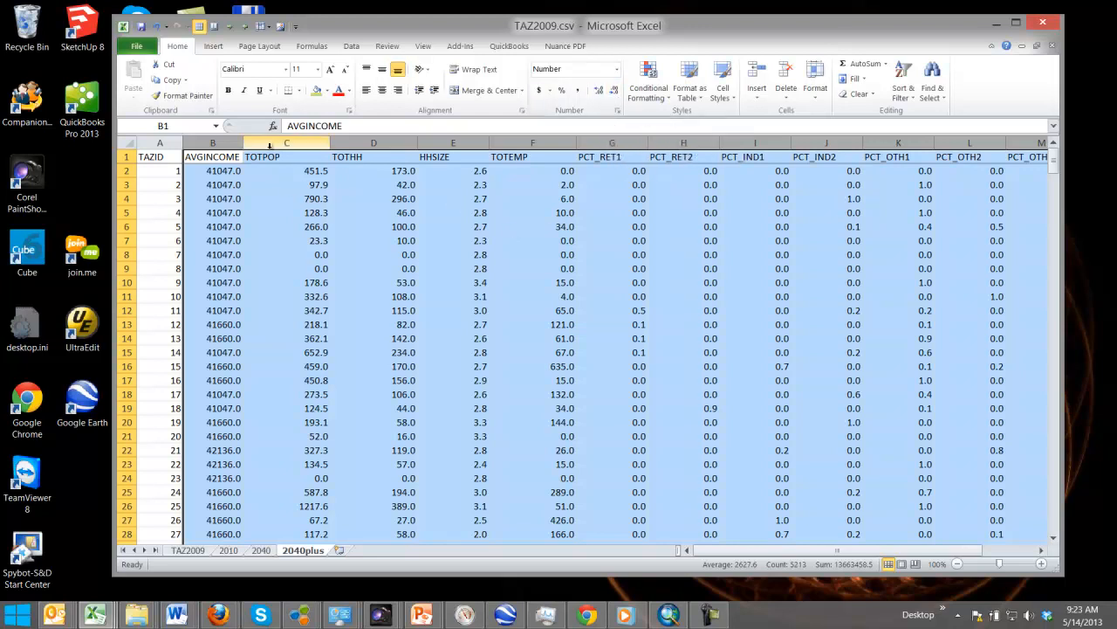
{"action": "double_click", "coordinate": [241, 144]}
{"action": "left_click", "coordinate": [301, 213]}
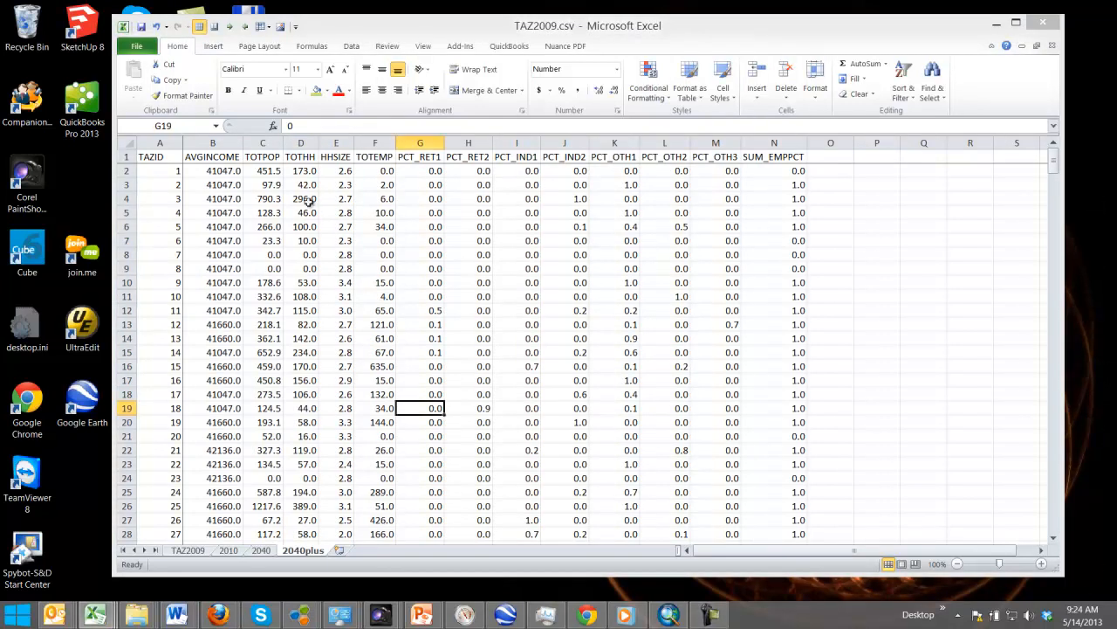
Step: Examine the average income, total population, household count and household size columns on the 2040plus sheet
{"action": "left_click", "coordinate": [225, 171]}
{"action": "left_click", "coordinate": [224, 199]}
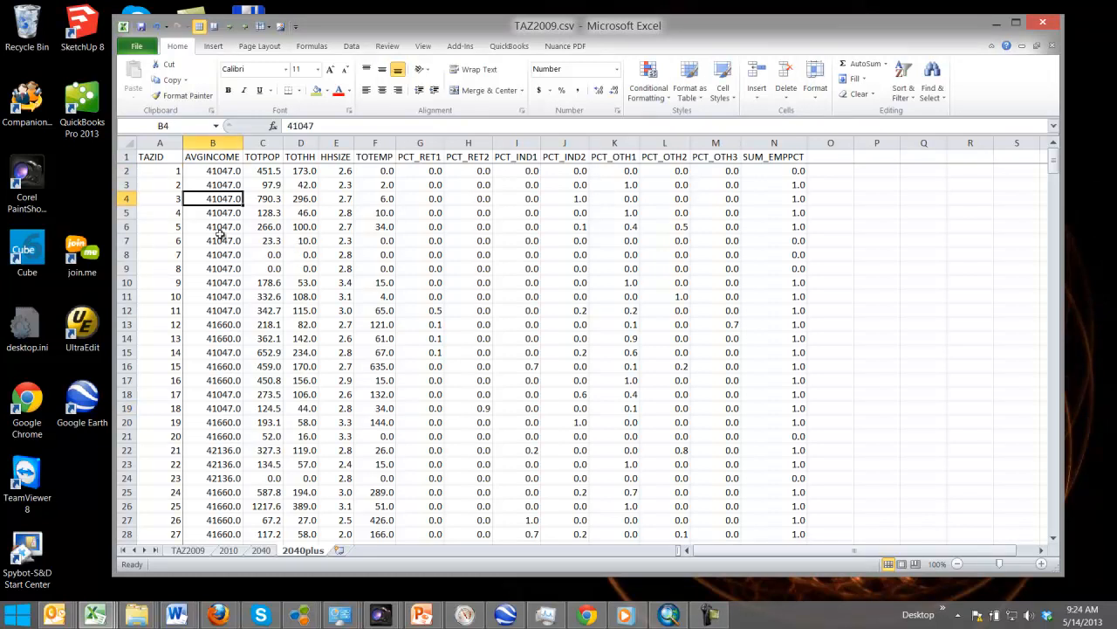
{"action": "left_click", "coordinate": [226, 214]}
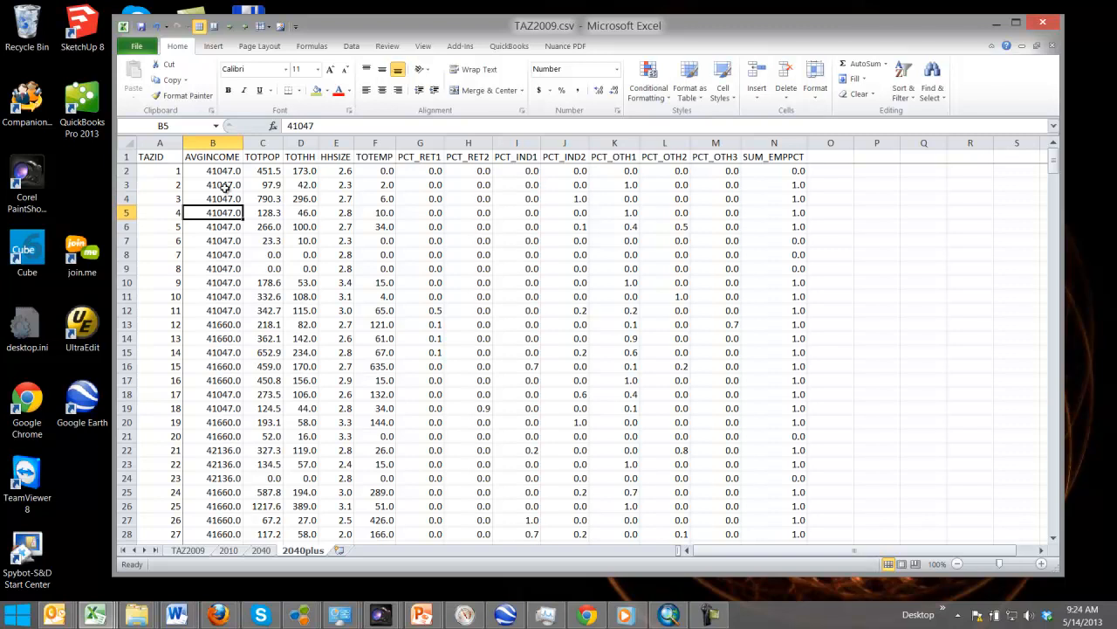
{"action": "left_click", "coordinate": [268, 170]}
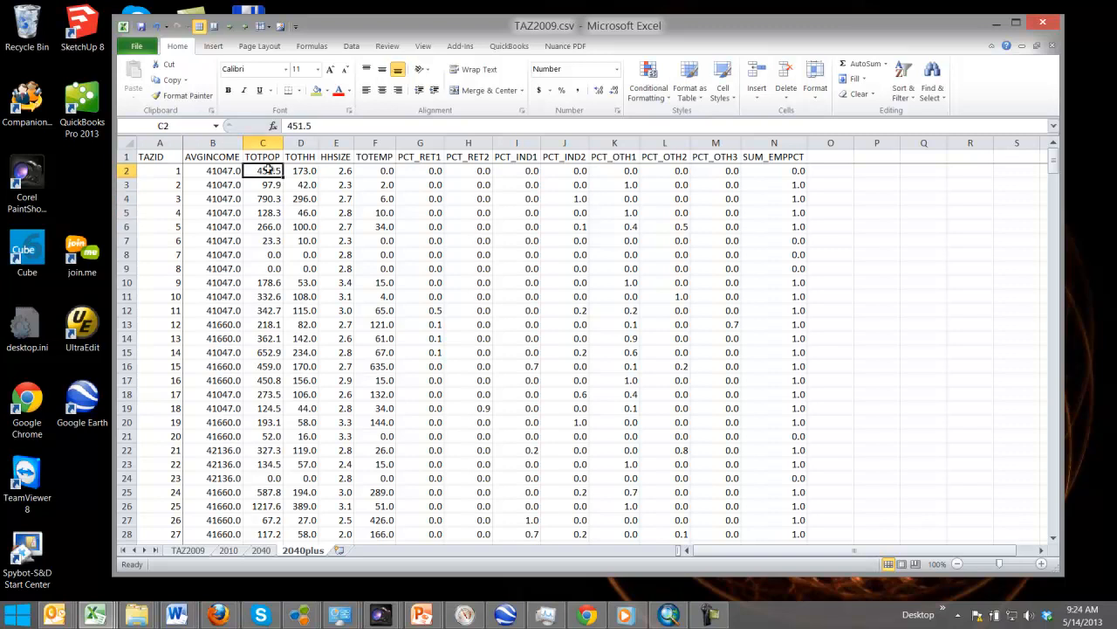
{"action": "left_click", "coordinate": [271, 197]}
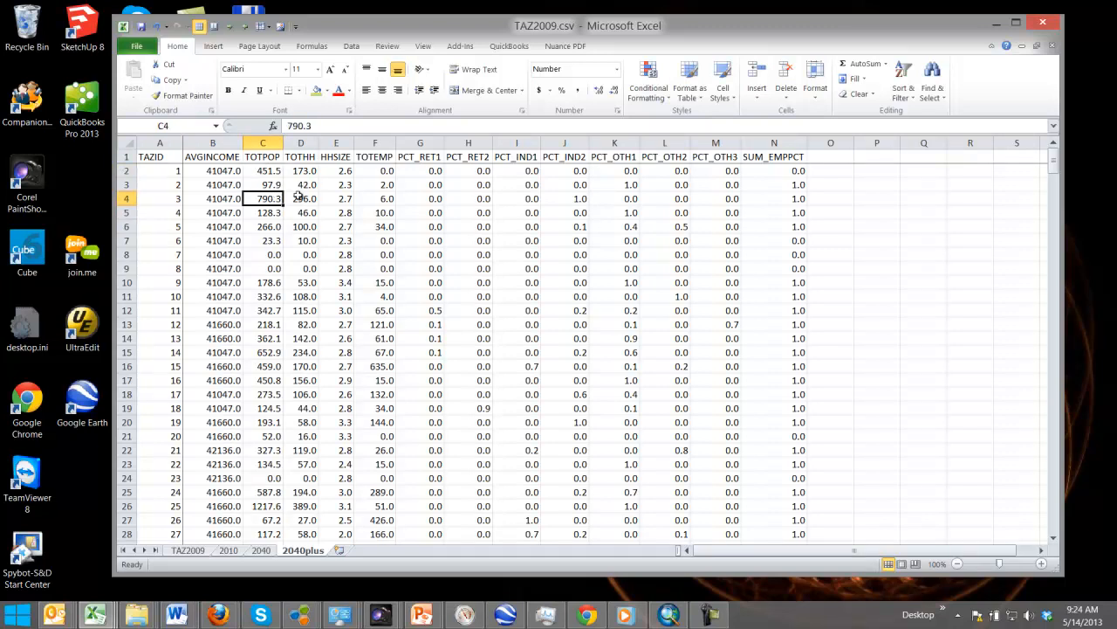
{"action": "left_click", "coordinate": [303, 182]}
{"action": "left_click", "coordinate": [341, 174]}
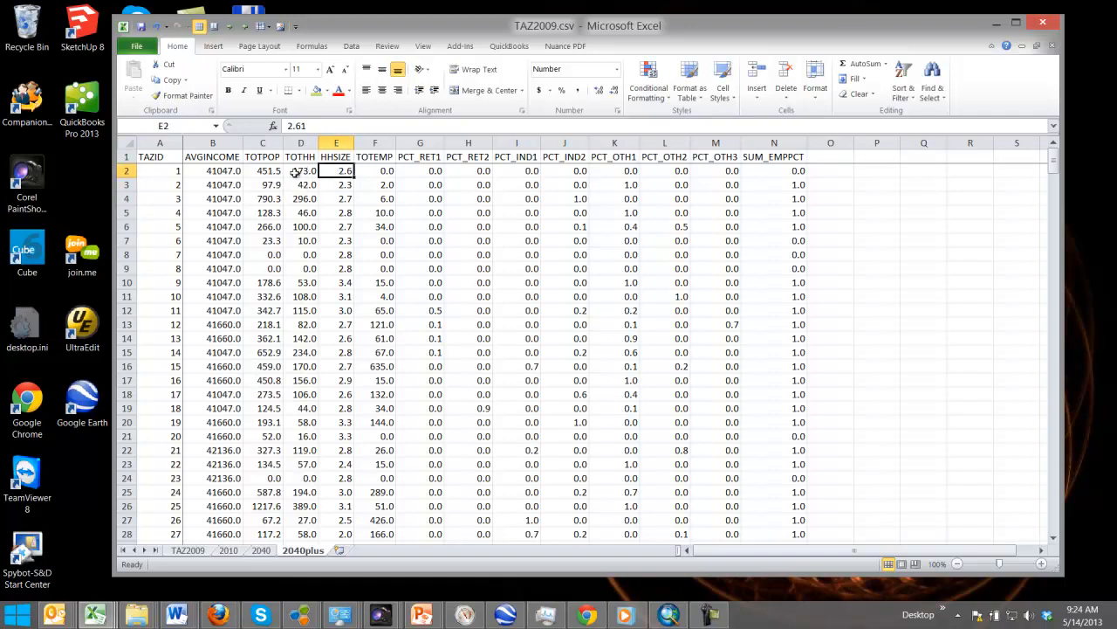
{"action": "left_click", "coordinate": [345, 186]}
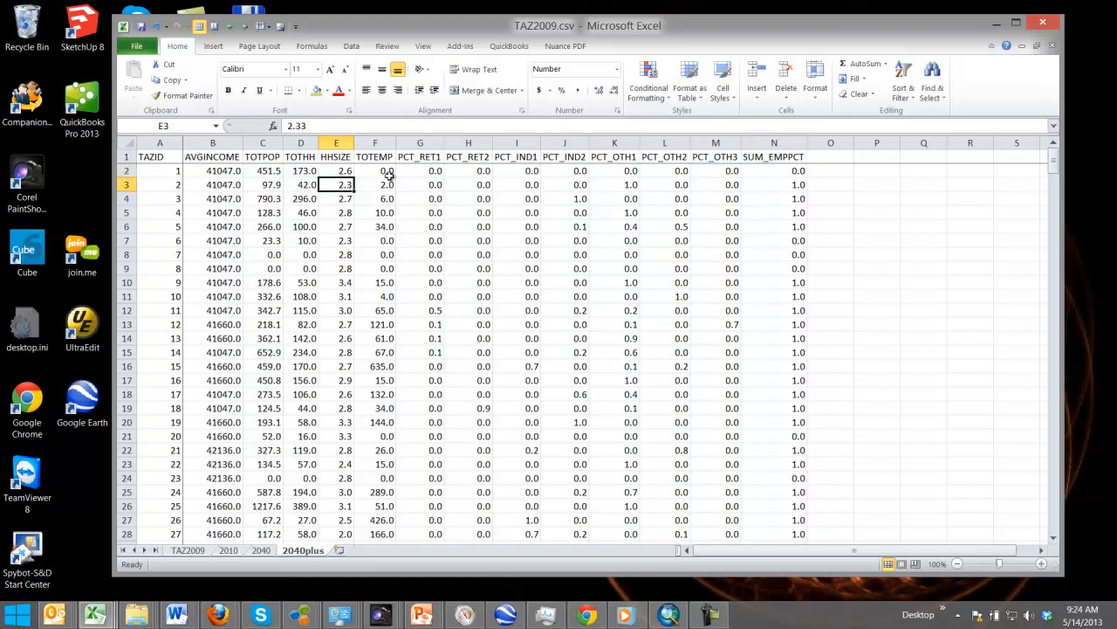
Step: Examine the total employment column and the retail, industrial and other employment percentage columns on the 2040plus sheet
{"action": "left_click_drag", "start_coordinate": [384, 207], "coordinate": [380, 278]}
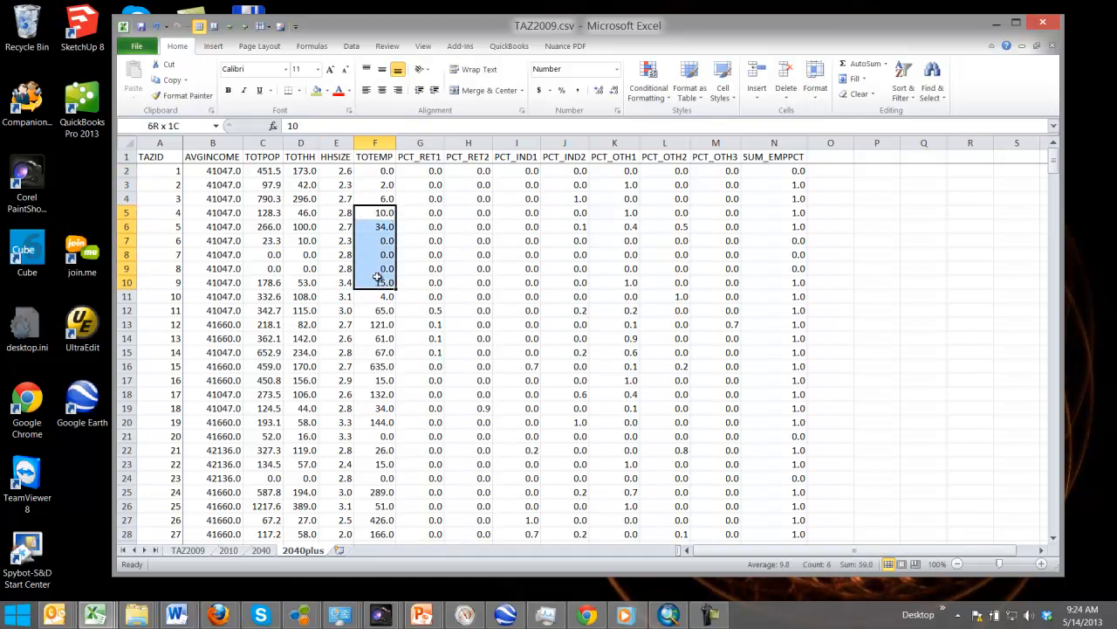
{"action": "left_click", "coordinate": [429, 170]}
{"action": "left_click", "coordinate": [466, 180]}
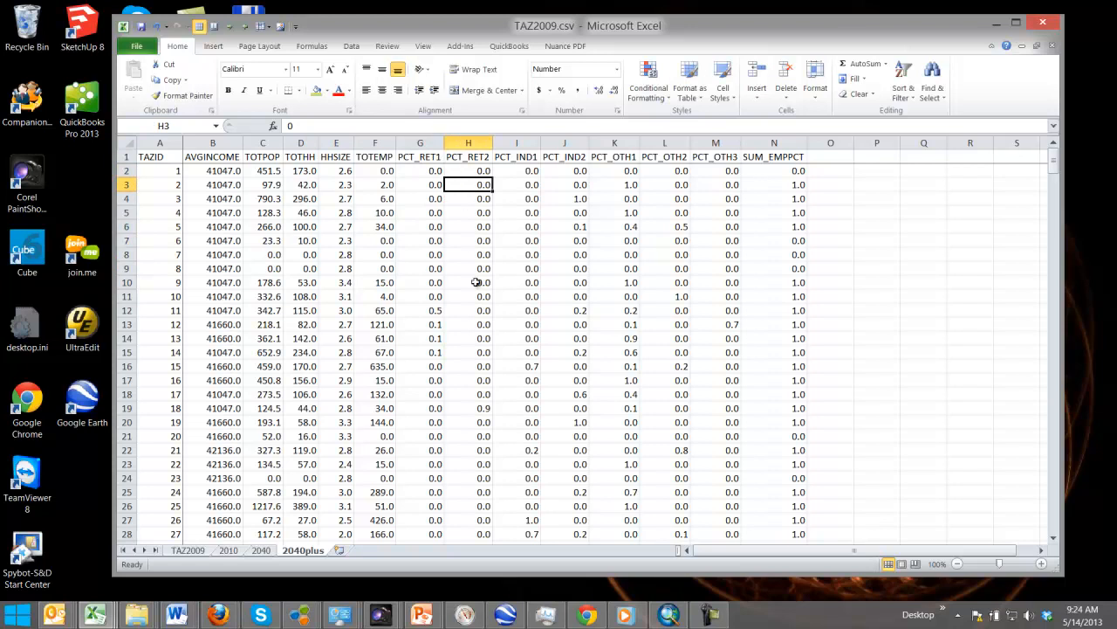
{"action": "left_click", "coordinate": [475, 283]}
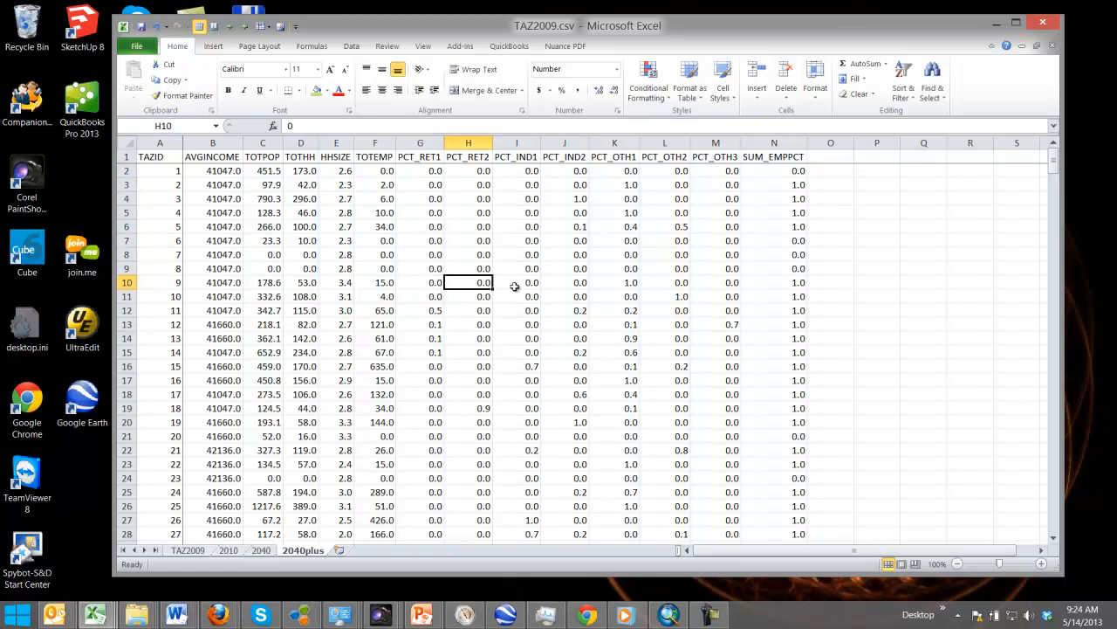
{"action": "left_click", "coordinate": [428, 187]}
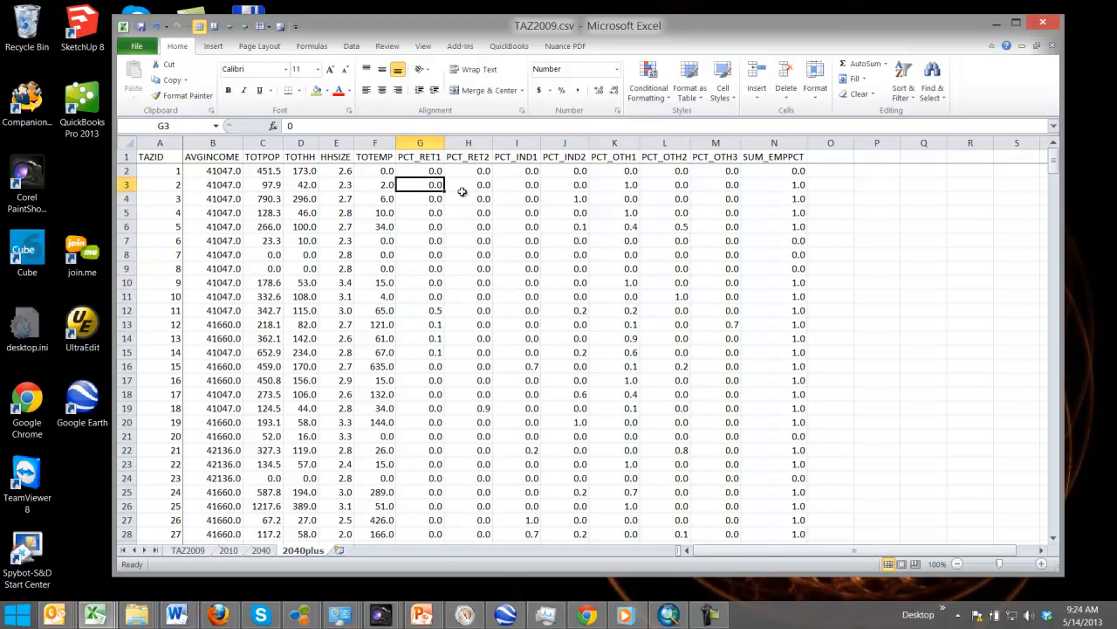
{"action": "left_click", "coordinate": [476, 186]}
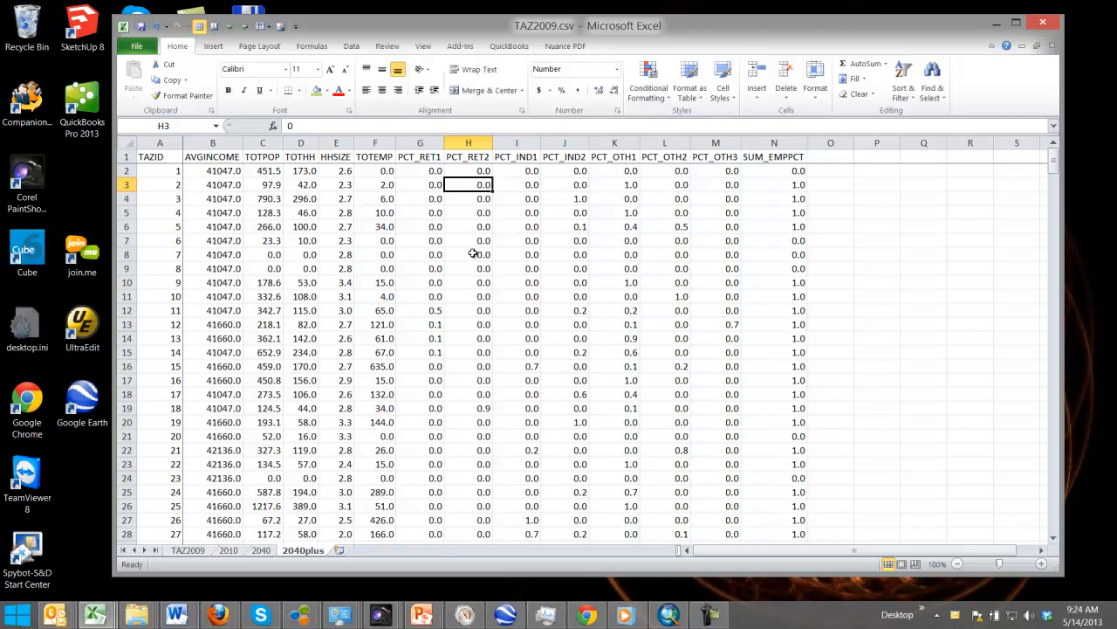
{"action": "left_click", "coordinate": [385, 213]}
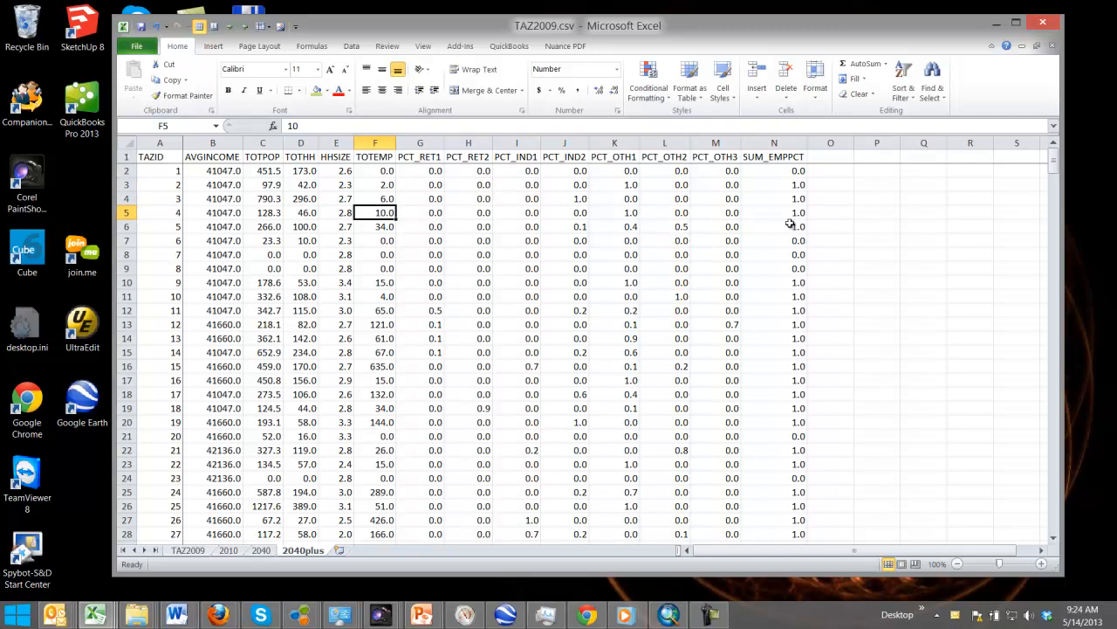
{"action": "left_click", "coordinate": [629, 213]}
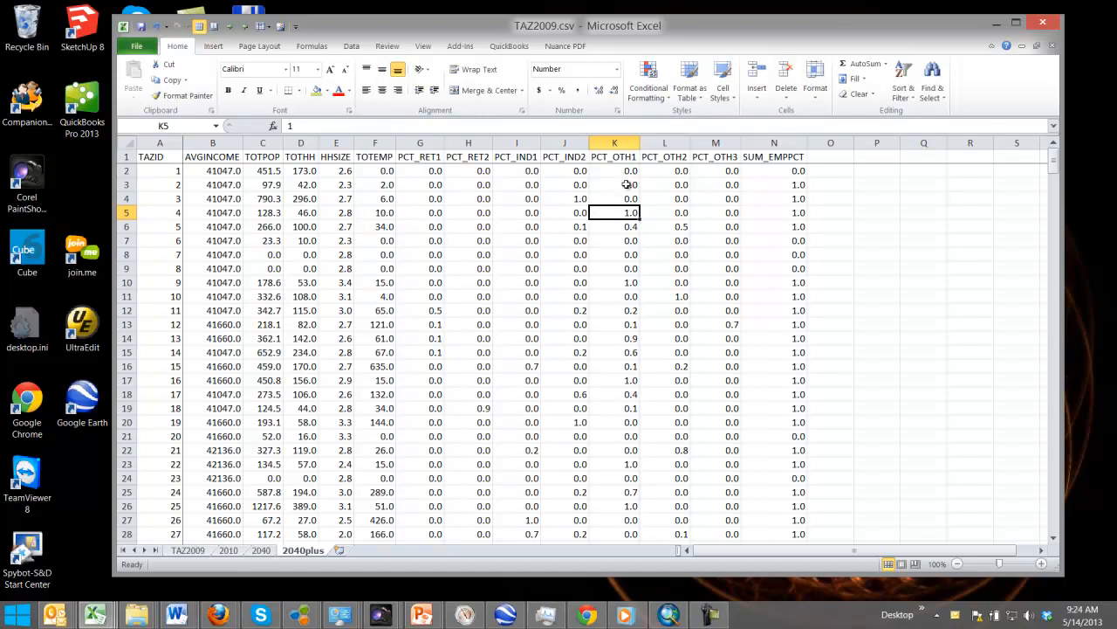
{"action": "left_click", "coordinate": [571, 239]}
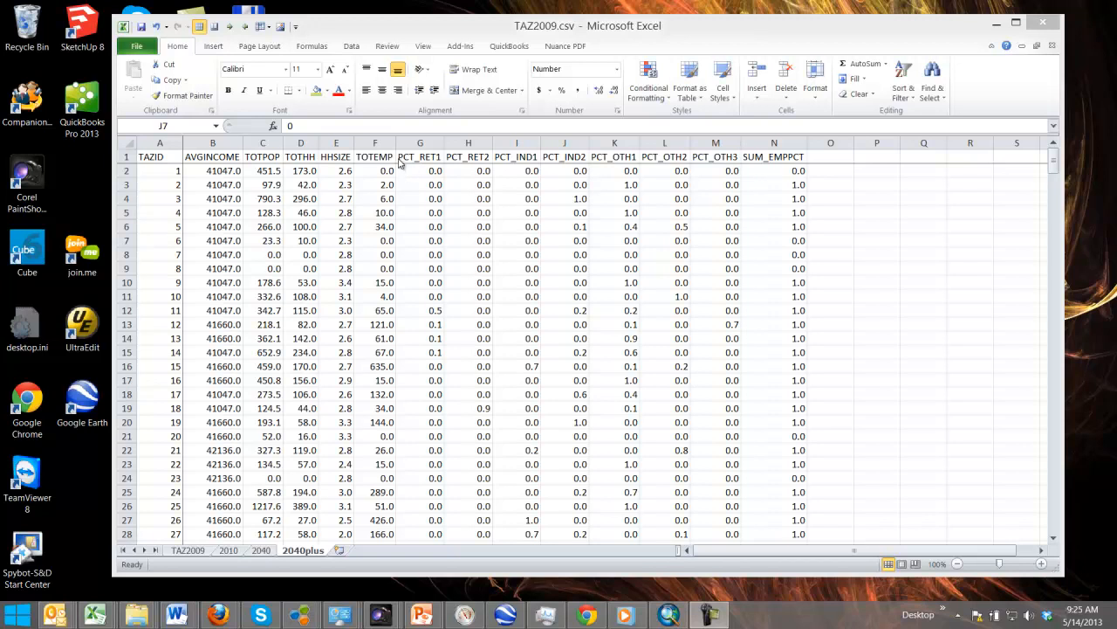
Step: Group columns PCT_RET1 through SUM_EMPPCT on the 2040plus sheet, test expanding the group, and leave it collapsed
{"action": "left_click_drag", "start_coordinate": [408, 143], "coordinate": [777, 157]}
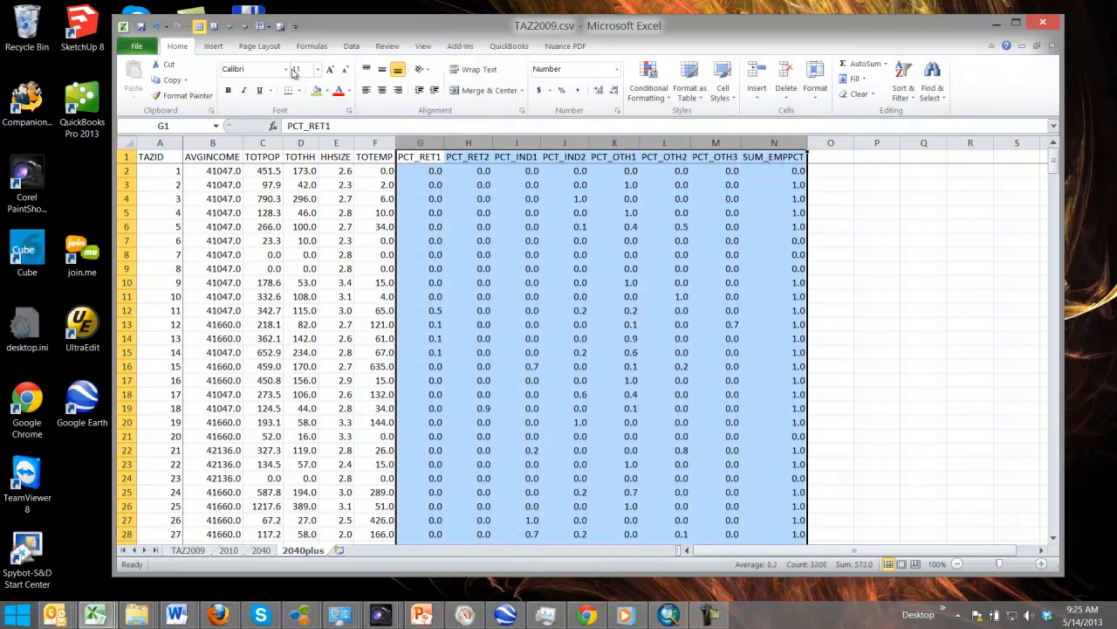
{"action": "left_click", "coordinate": [230, 27]}
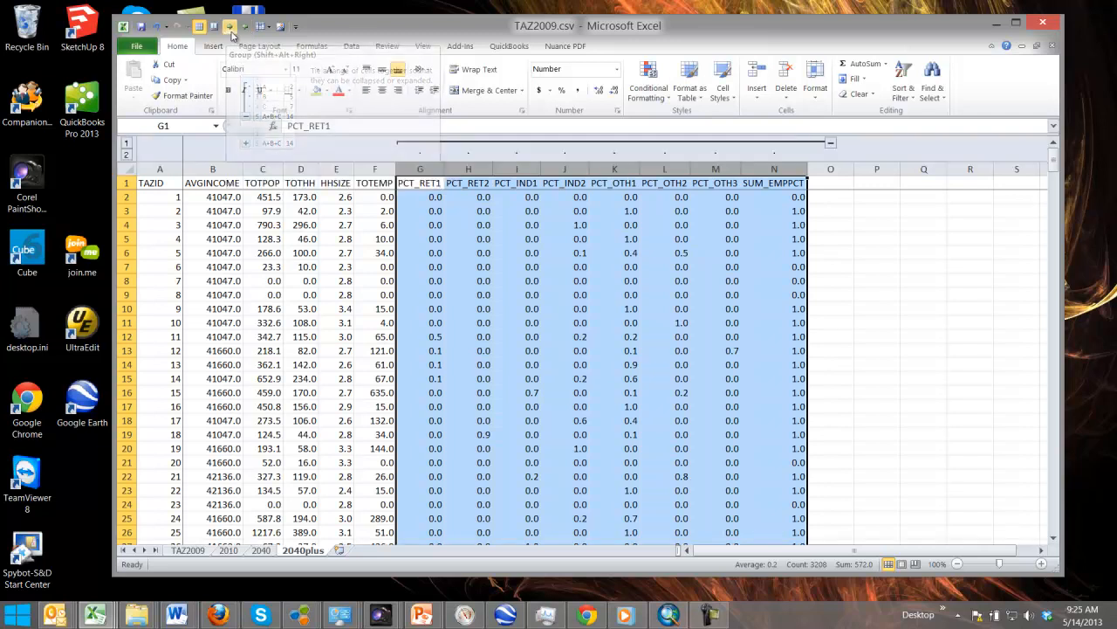
{"action": "left_click", "coordinate": [832, 148]}
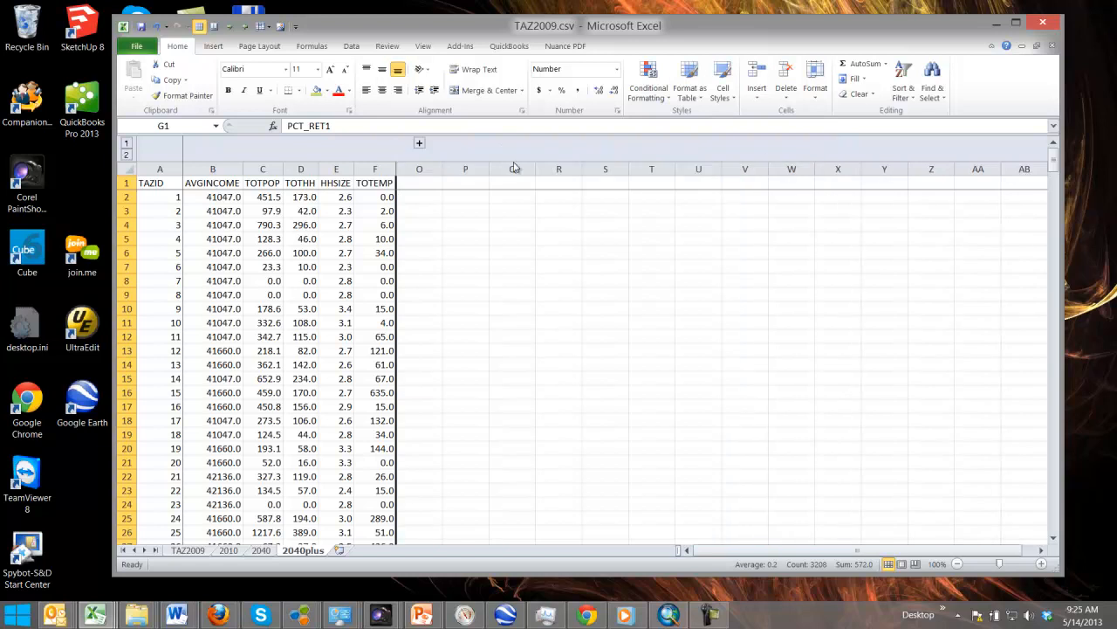
{"action": "left_click", "coordinate": [419, 144]}
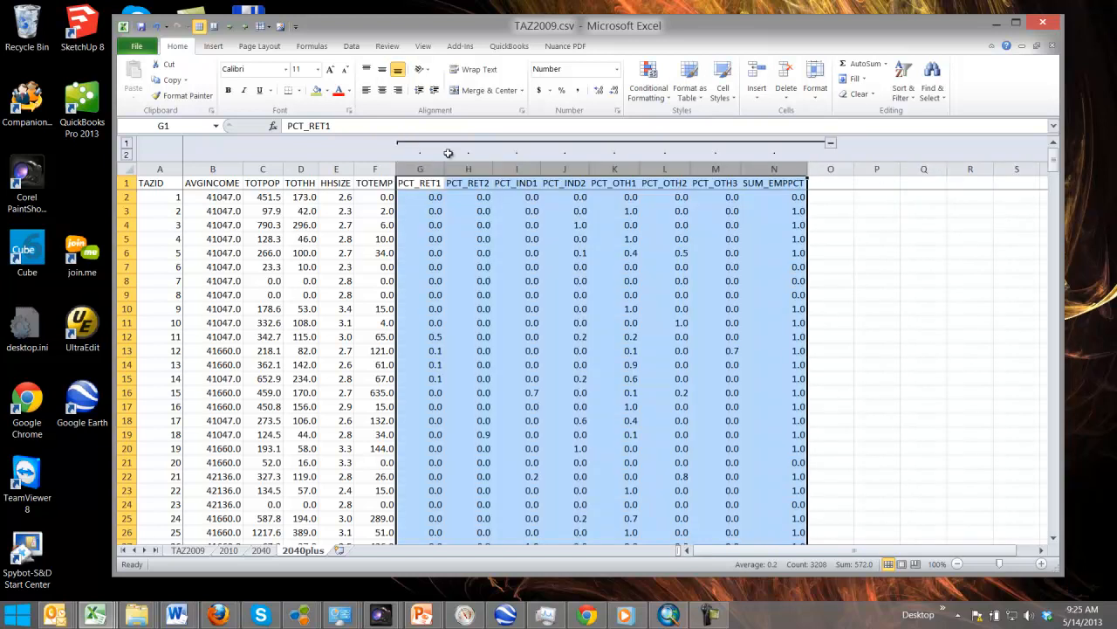
{"action": "left_click", "coordinate": [831, 146]}
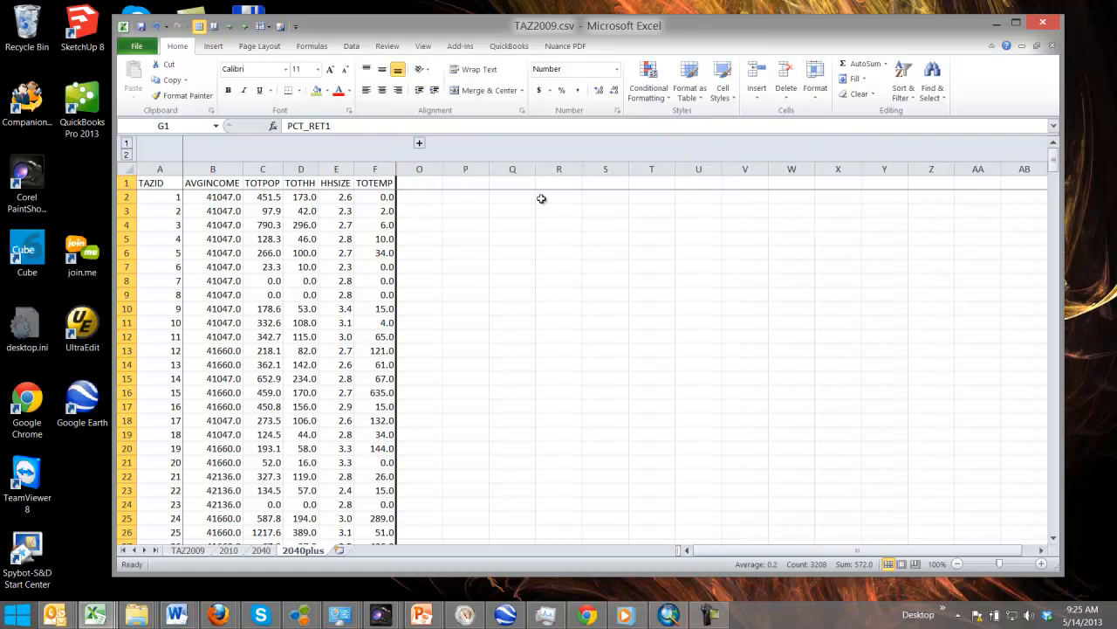
{"action": "left_click", "coordinate": [419, 144]}
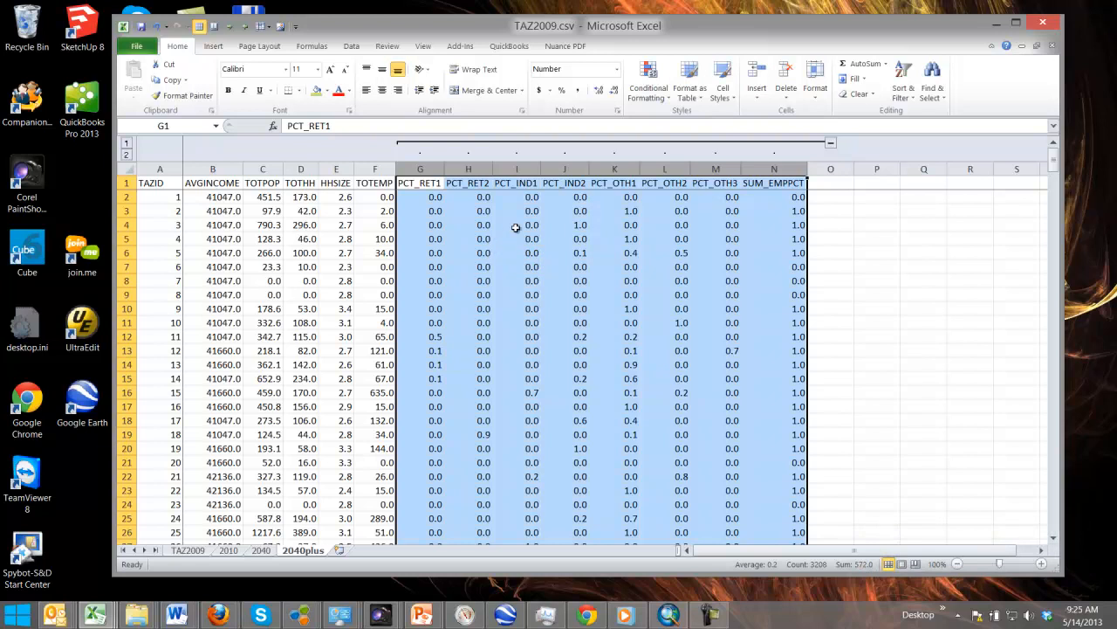
{"action": "left_click", "coordinate": [833, 146]}
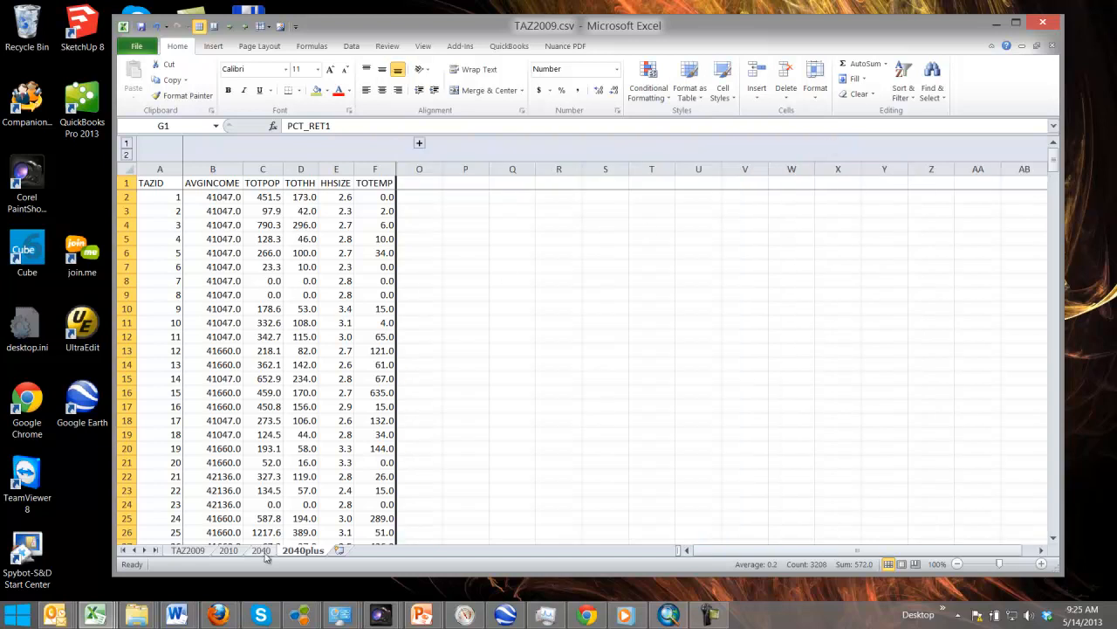
Step: Group columns PCT_RET1 through SUM_EMPPCT on the 2040 sheet and collapse the group
{"action": "left_click", "coordinate": [262, 551]}
{"action": "left_click_drag", "start_coordinate": [438, 145], "coordinate": [761, 150]}
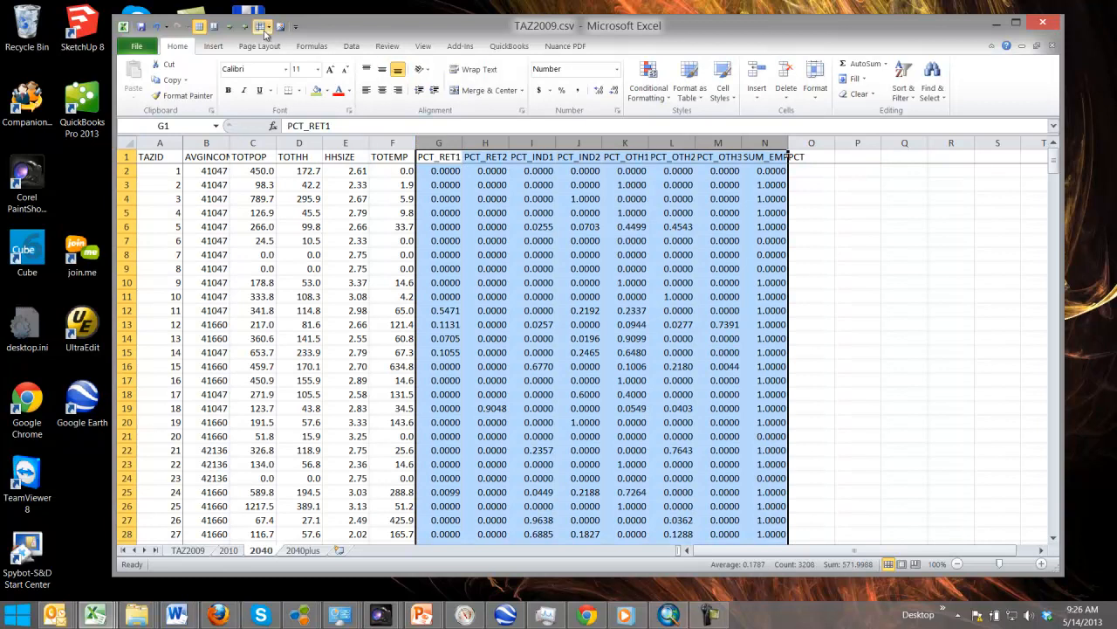
{"action": "left_click", "coordinate": [228, 26]}
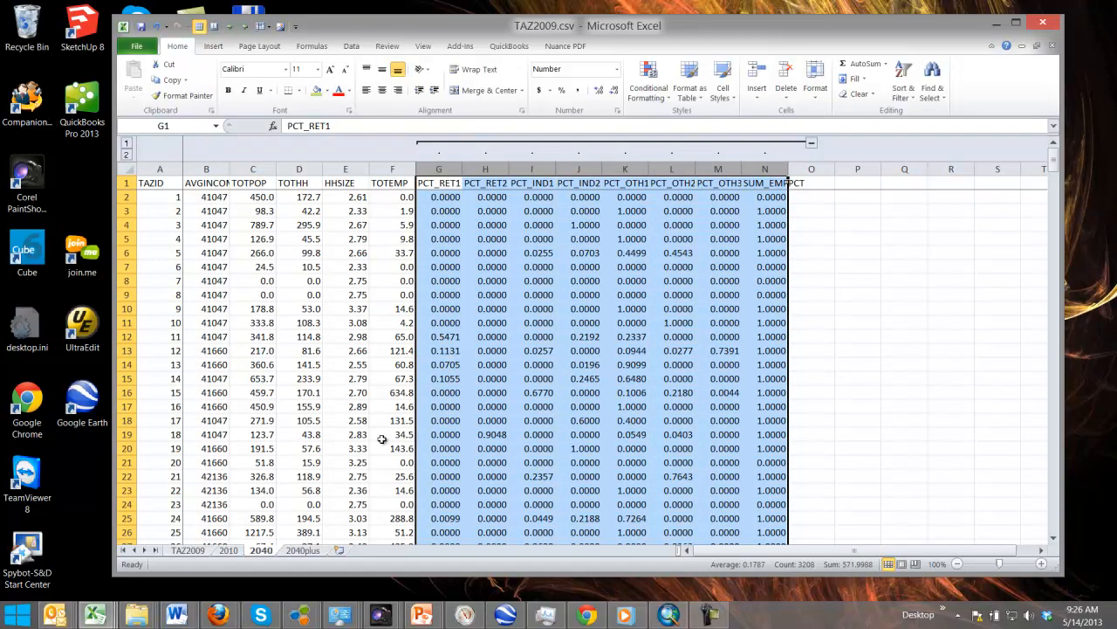
{"action": "left_click", "coordinate": [811, 142]}
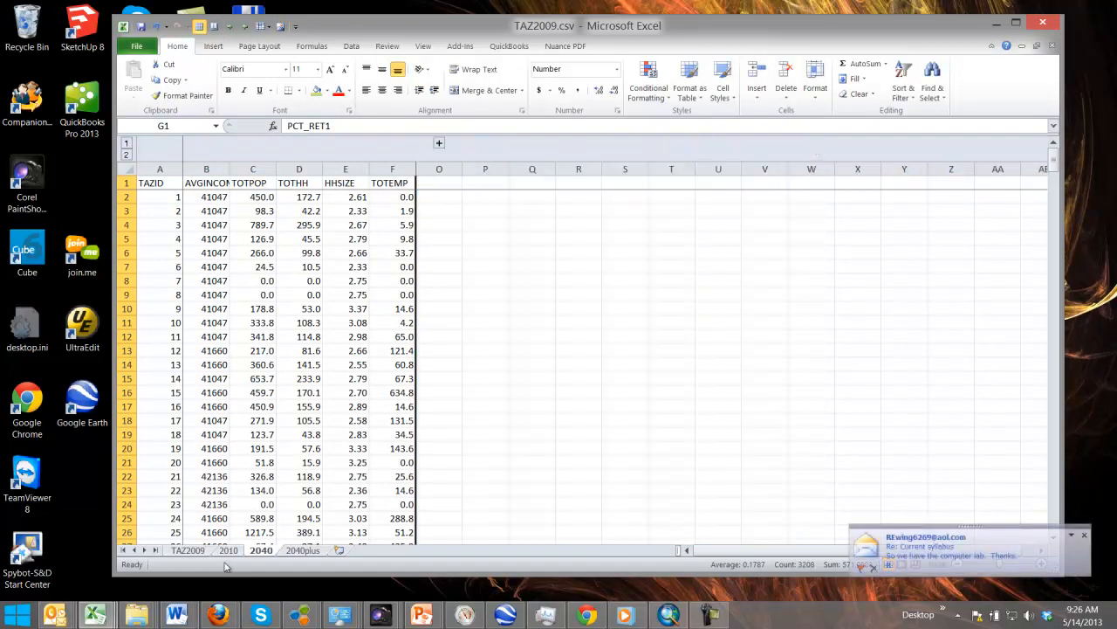
Step: Group columns PCT_RET1 through SUM_EMPPCT on the 2010 sheet and collapse the group
{"action": "left_click", "coordinate": [228, 551]}
{"action": "left_click_drag", "start_coordinate": [439, 142], "coordinate": [765, 142]}
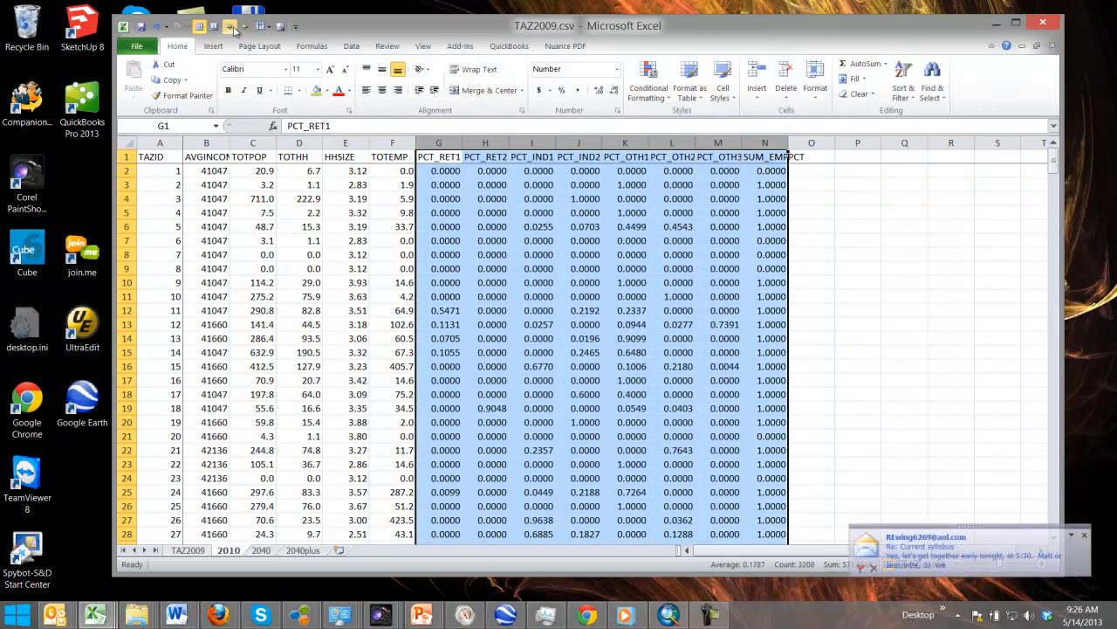
{"action": "left_click", "coordinate": [234, 28]}
{"action": "left_click", "coordinate": [811, 145]}
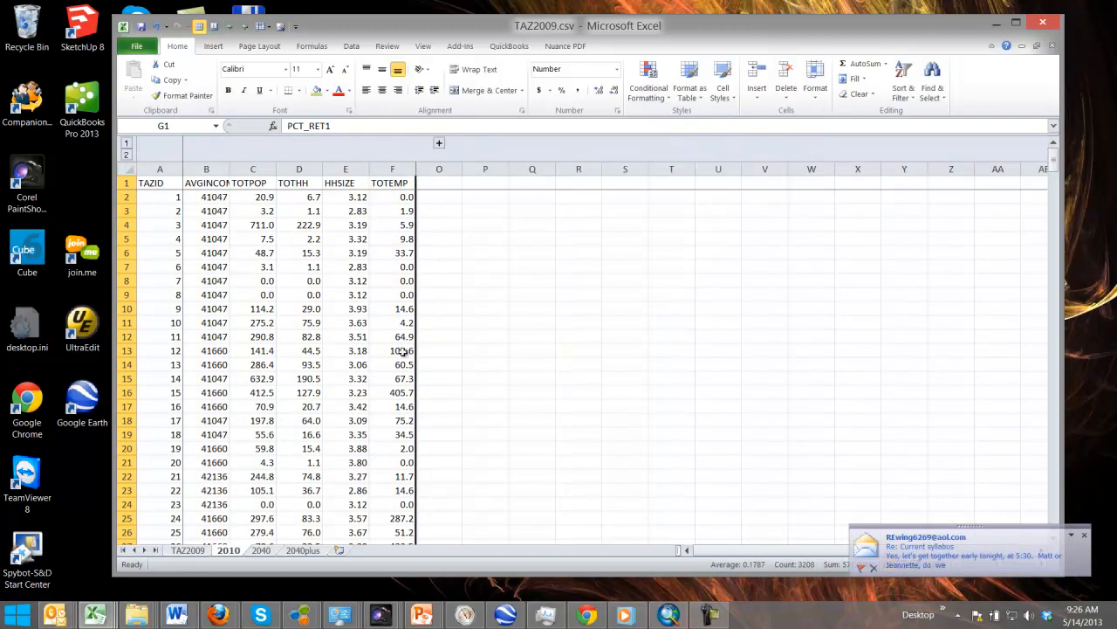